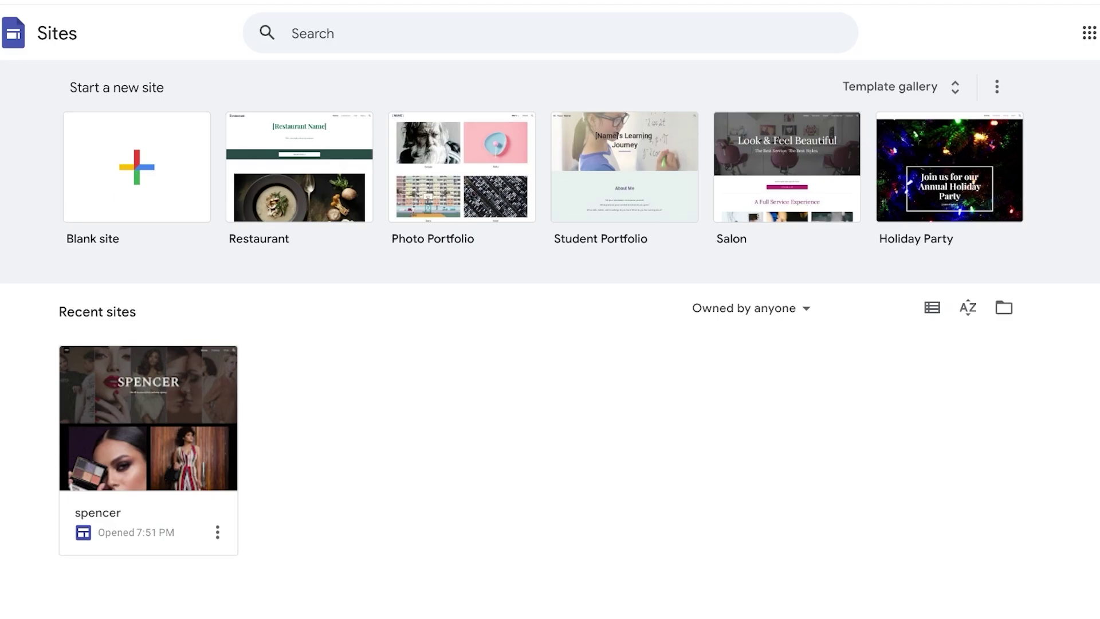
# Open the spencer site and look over its home page and the elements available for insertion
pyautogui.click(147, 418)
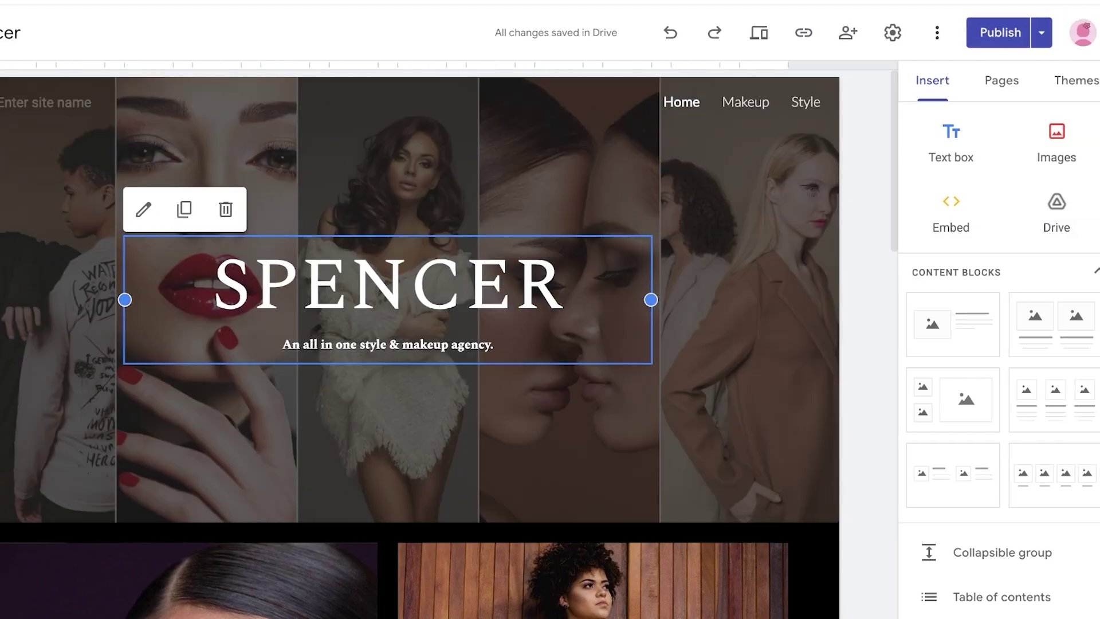
pyautogui.scroll(-15, 420, 344)
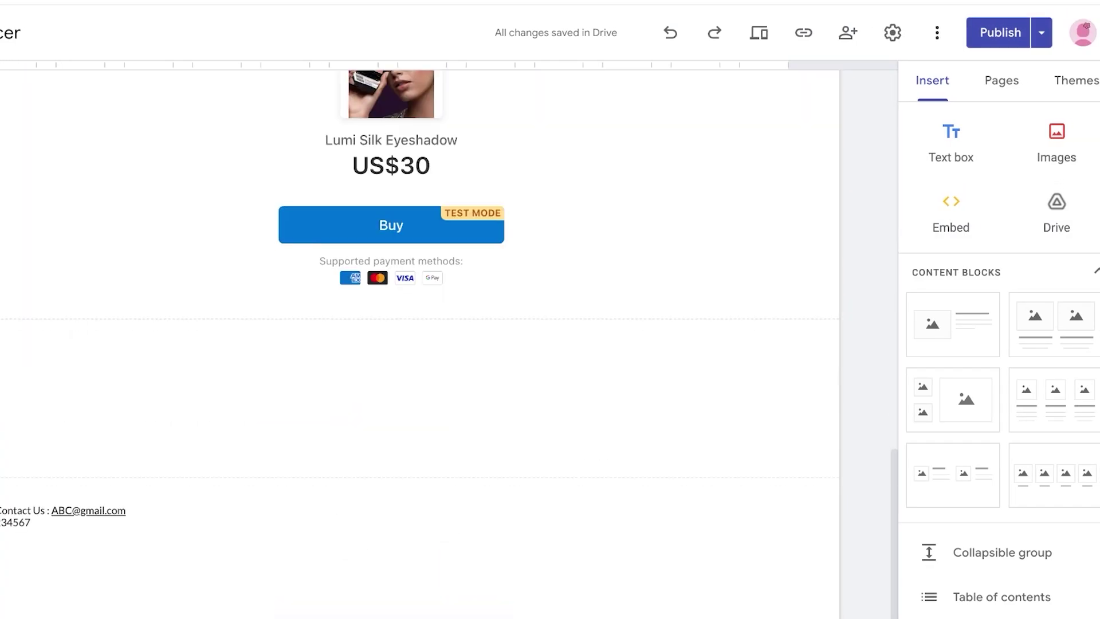
pyautogui.scroll(7, 593, 309)
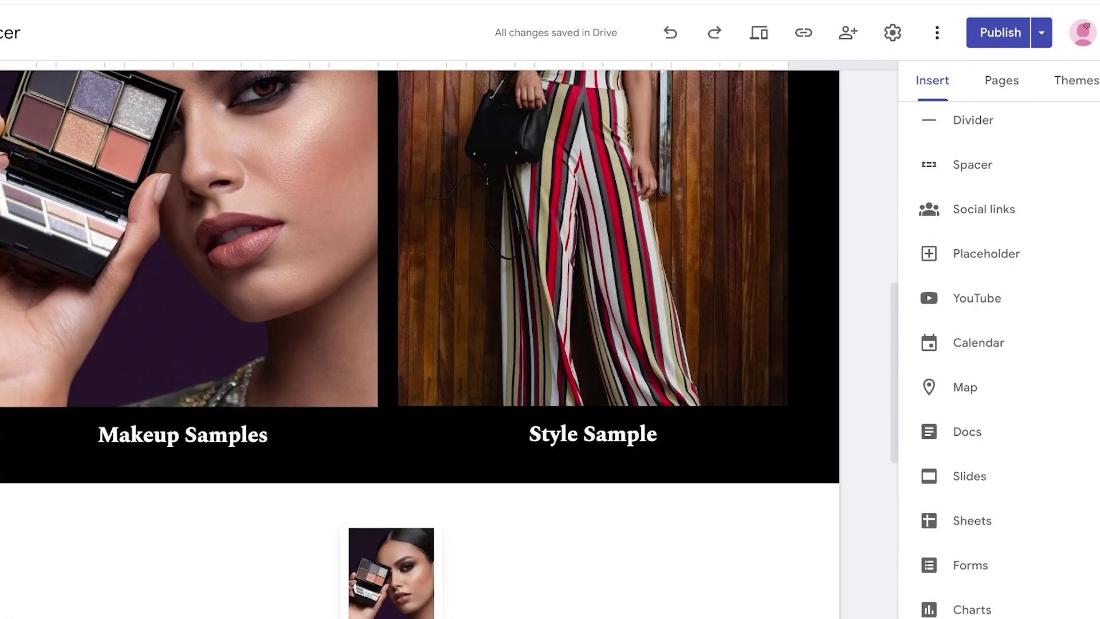
pyautogui.scroll(3, 592, 258)
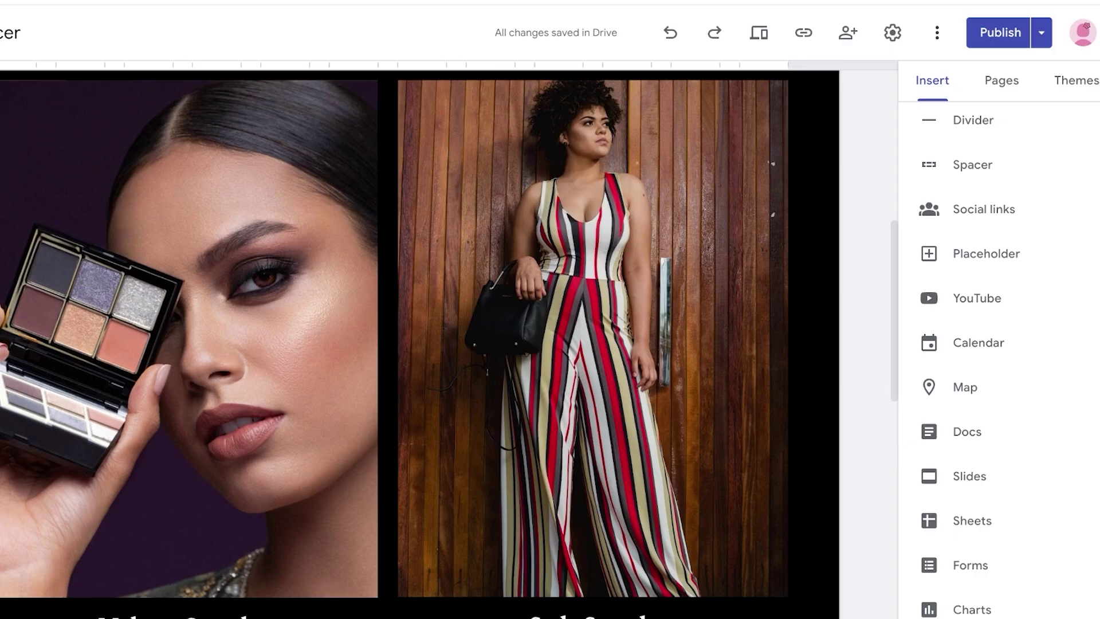
pyautogui.scroll(6, 974, 209)
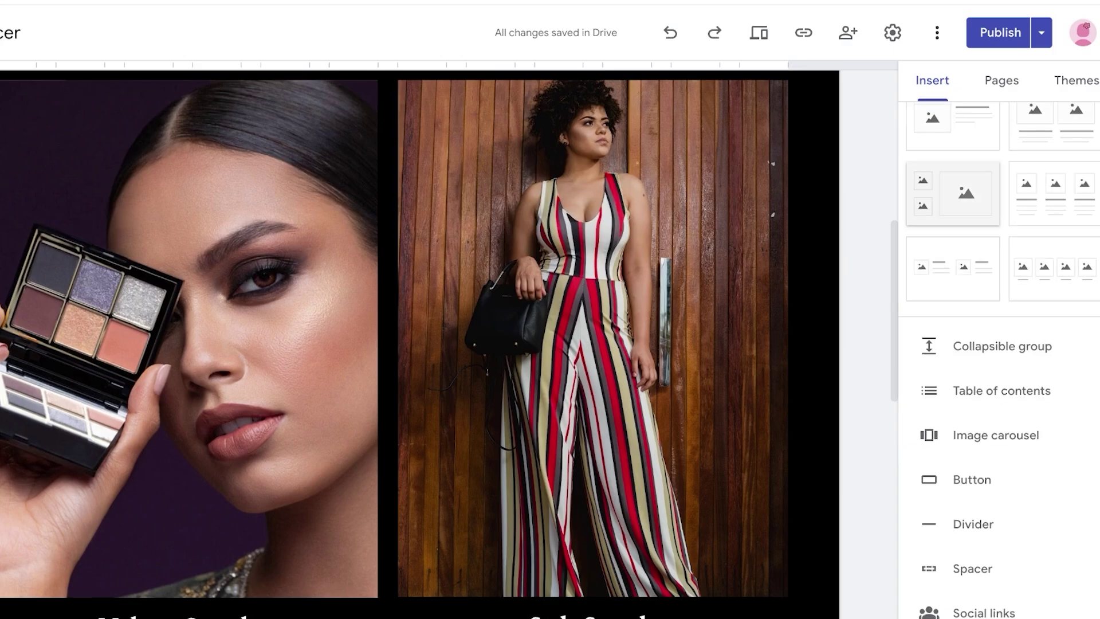
pyautogui.scroll(-6, 1000, 343)
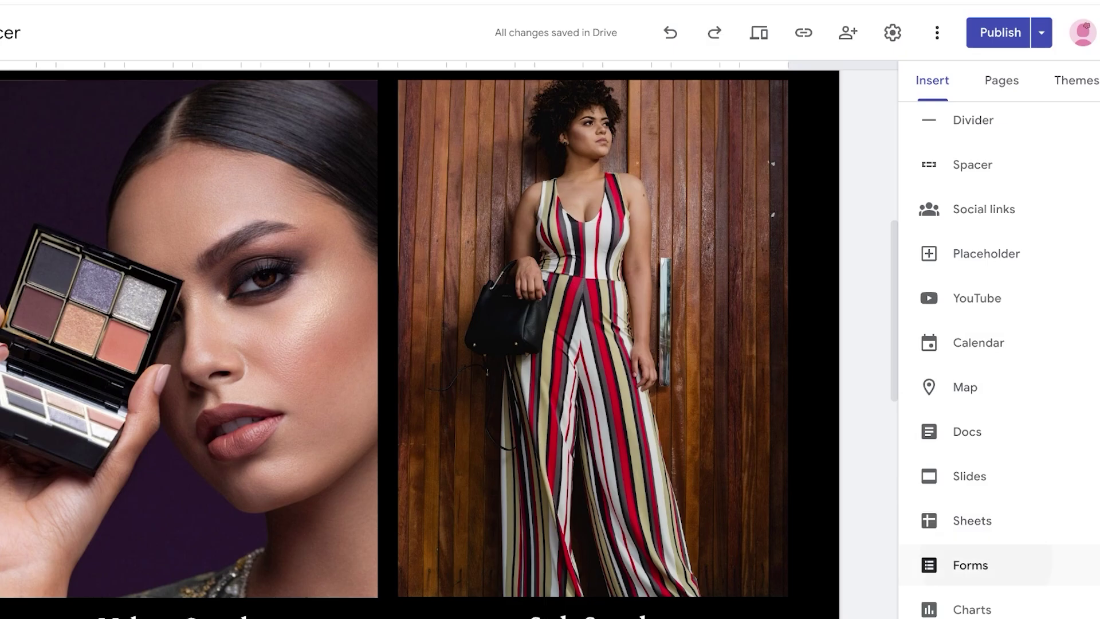
# Browse the existing Google Forms that can be inserted into the site, then close the list
pyautogui.click(969, 565)
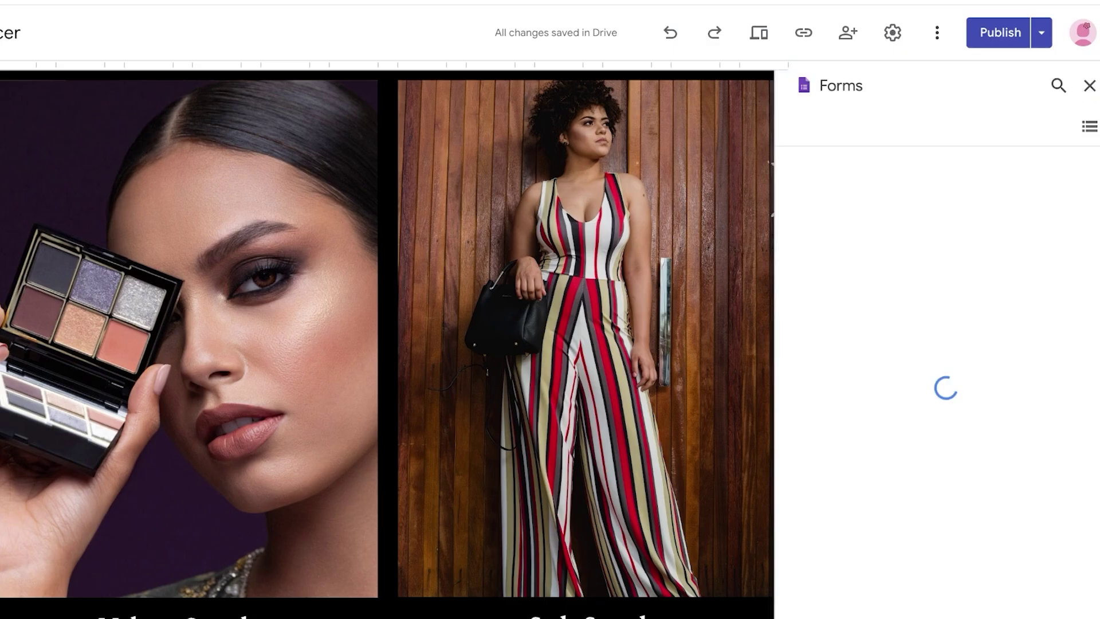
pyautogui.scroll(-6, 937, 382)
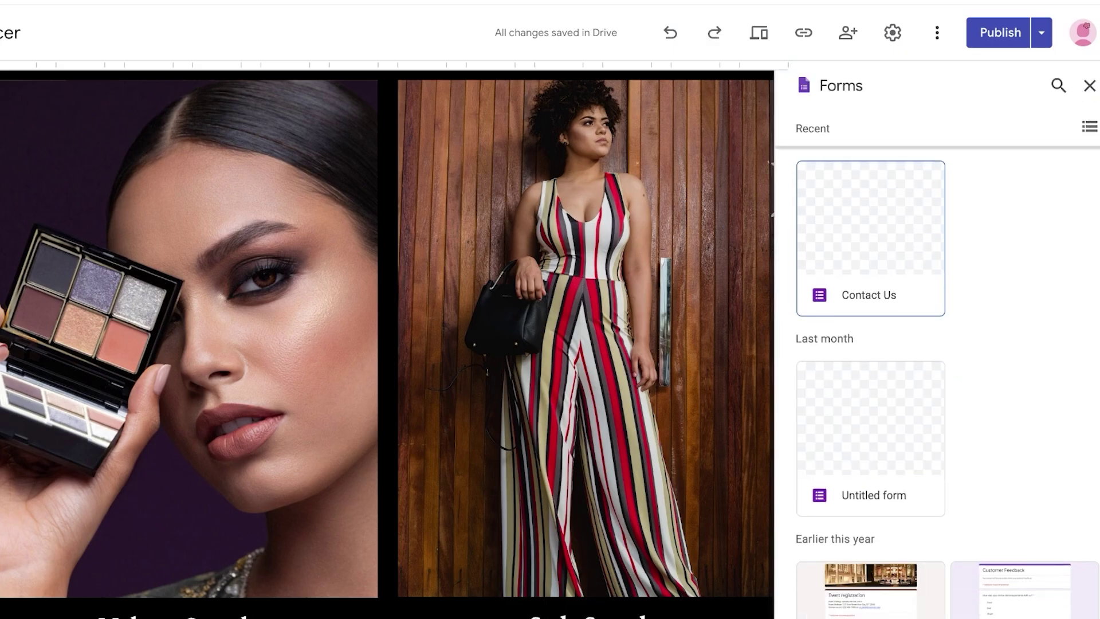
pyautogui.click(1089, 127)
pyautogui.click(1089, 85)
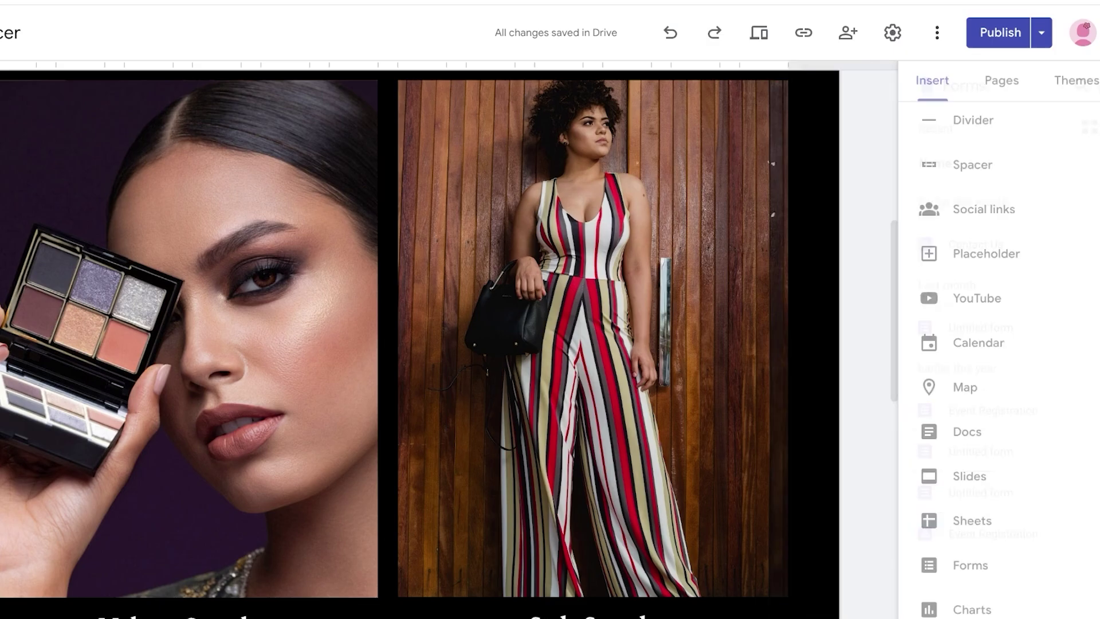
pyautogui.scroll(8, 592, 344)
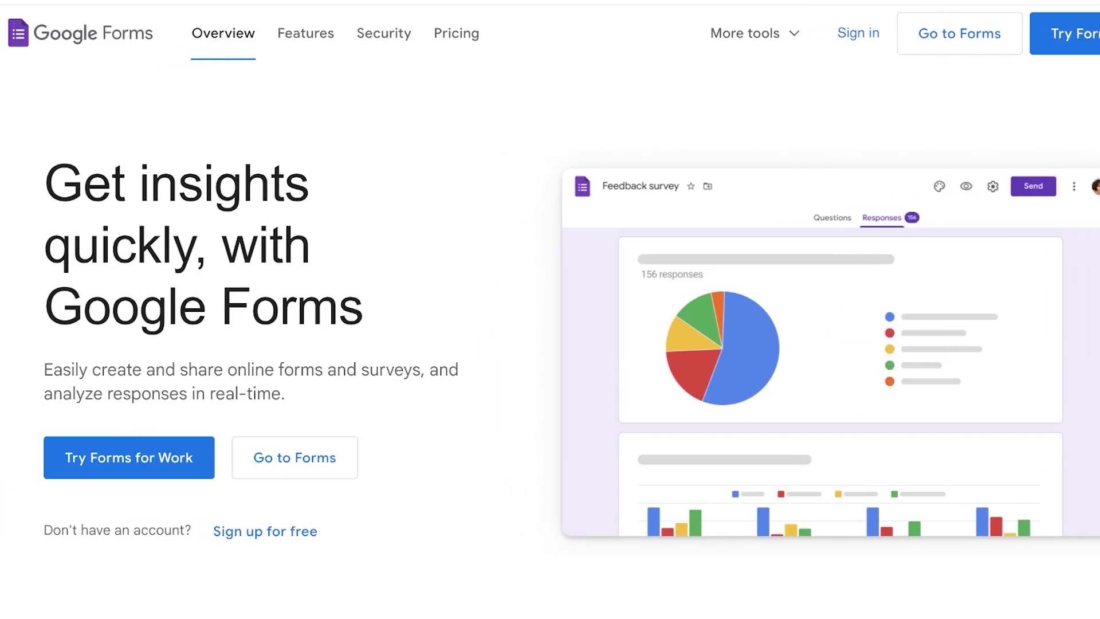
# Switch to Google Forms and create a blank form titled "BOOKING FORM"
pyautogui.click(294, 457)
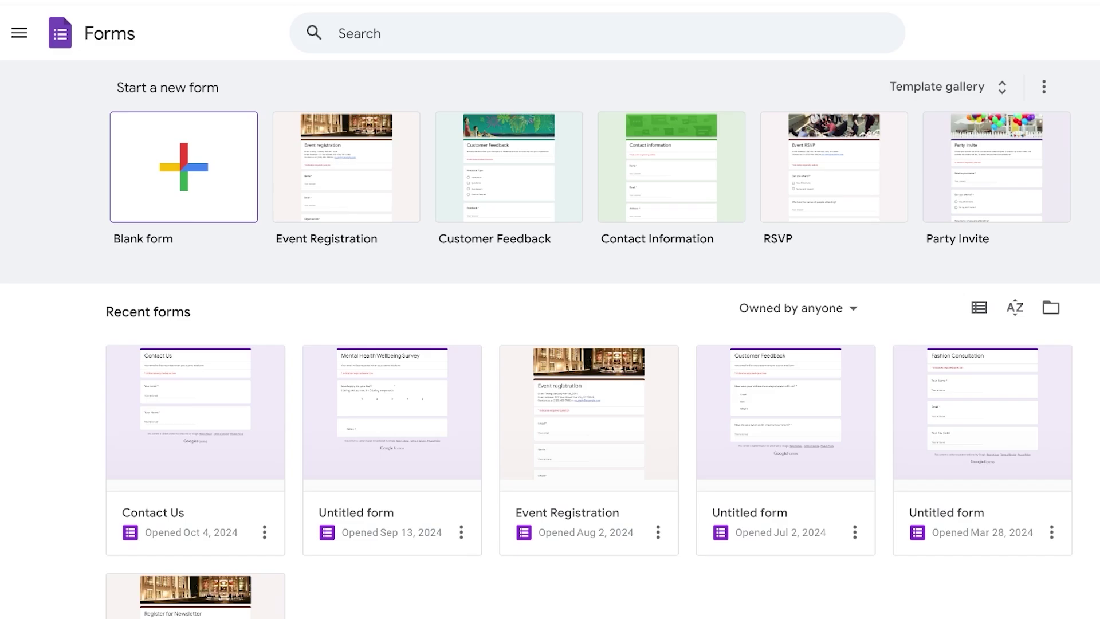
pyautogui.click(184, 166)
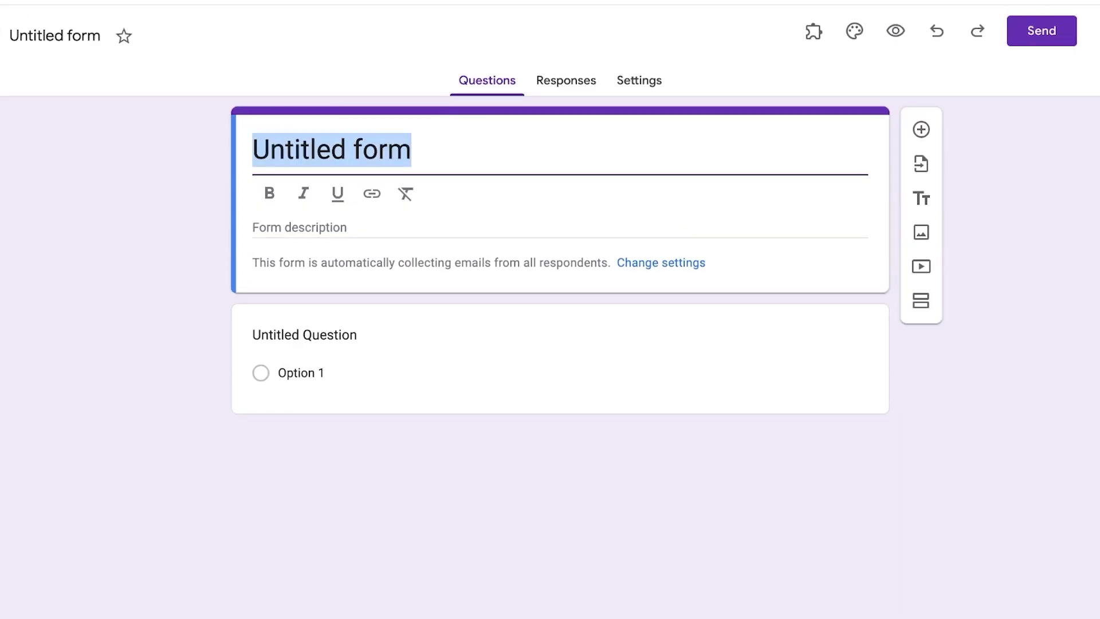
pyautogui.write('BOOKING FORM')
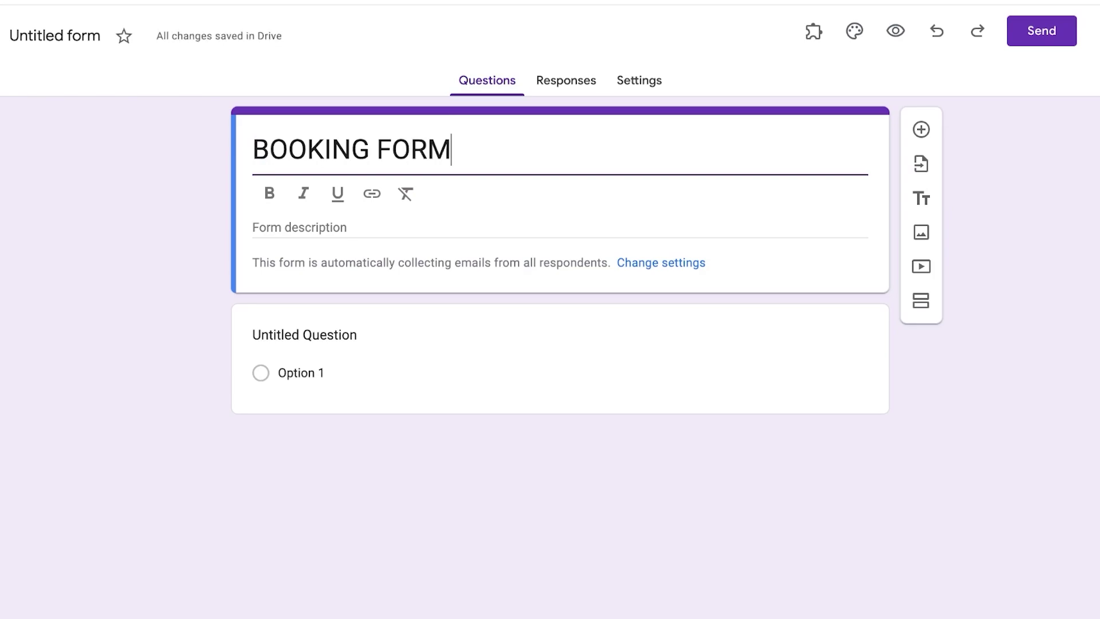
# Extend the form title to "SPENCER BOOKING FORM"
pyautogui.click(269, 149)
pyautogui.press('Left')
pyautogui.write('SPEMV')
pyautogui.press('BackSpace')
pyautogui.press('BackSpace')
pyautogui.write('NVEF')
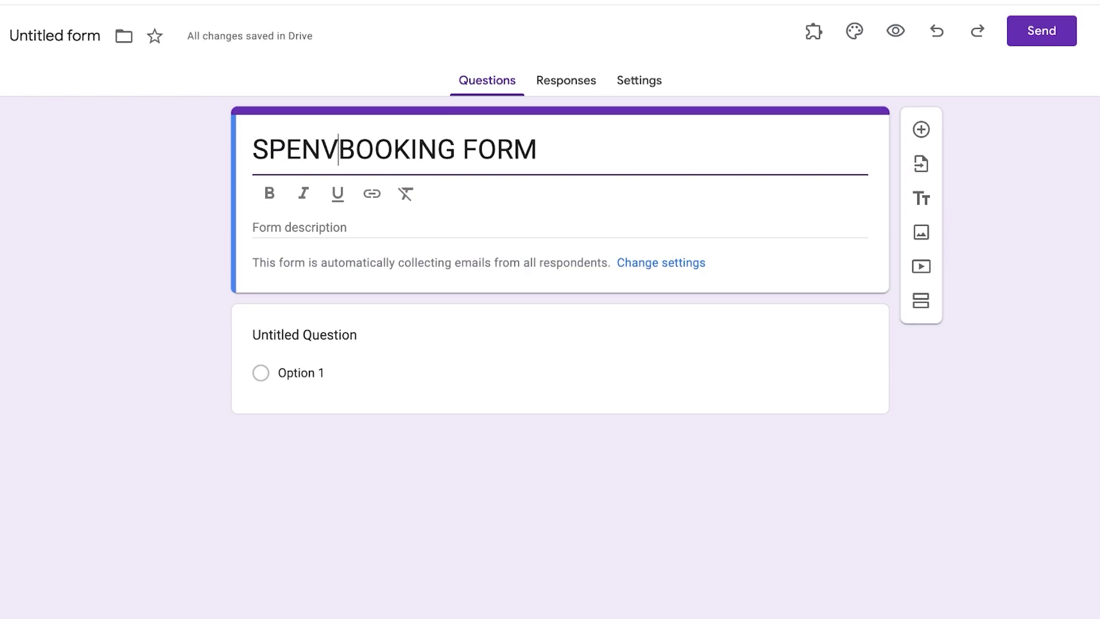
pyautogui.press('BackSpace')
pyautogui.press('BackSpace')
pyautogui.press('BackSpace')
pyautogui.write('CER')
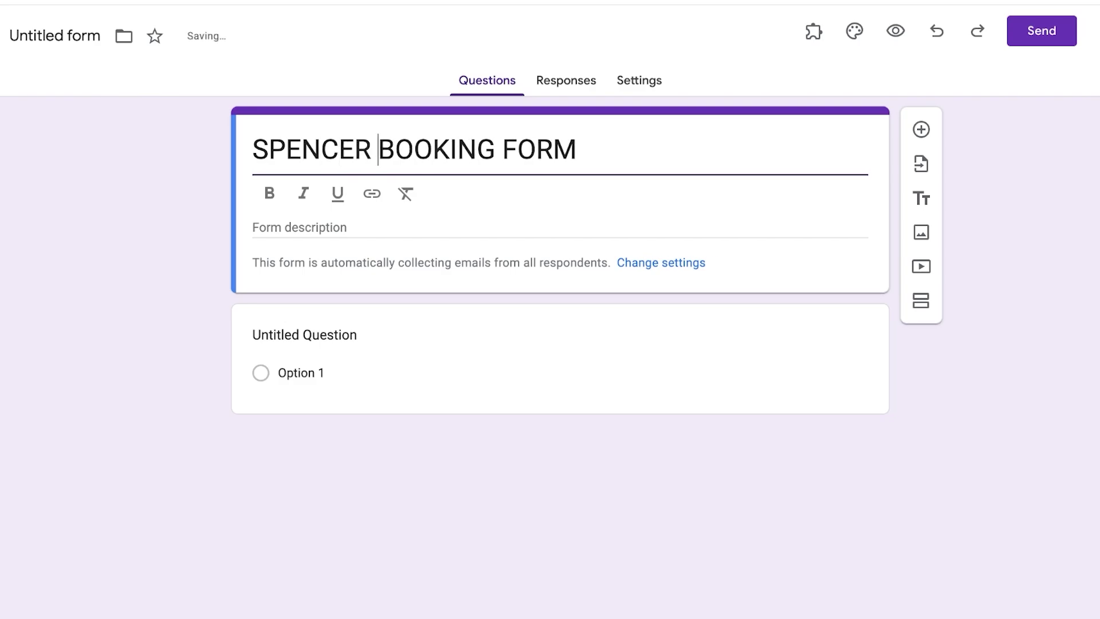
pyautogui.click(304, 334)
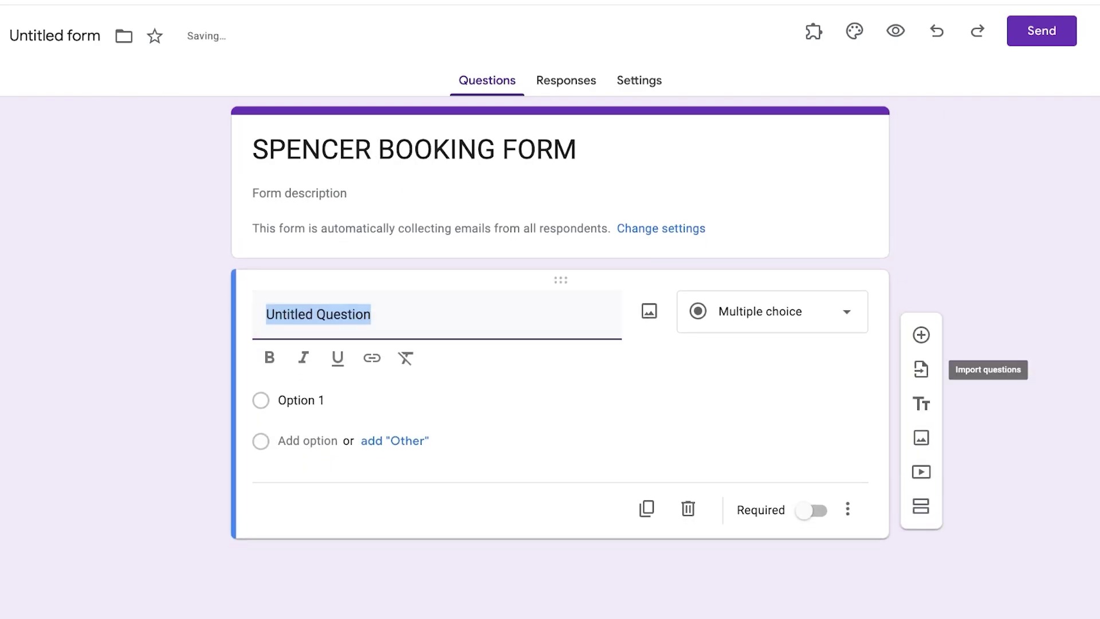
pyautogui.click(847, 509)
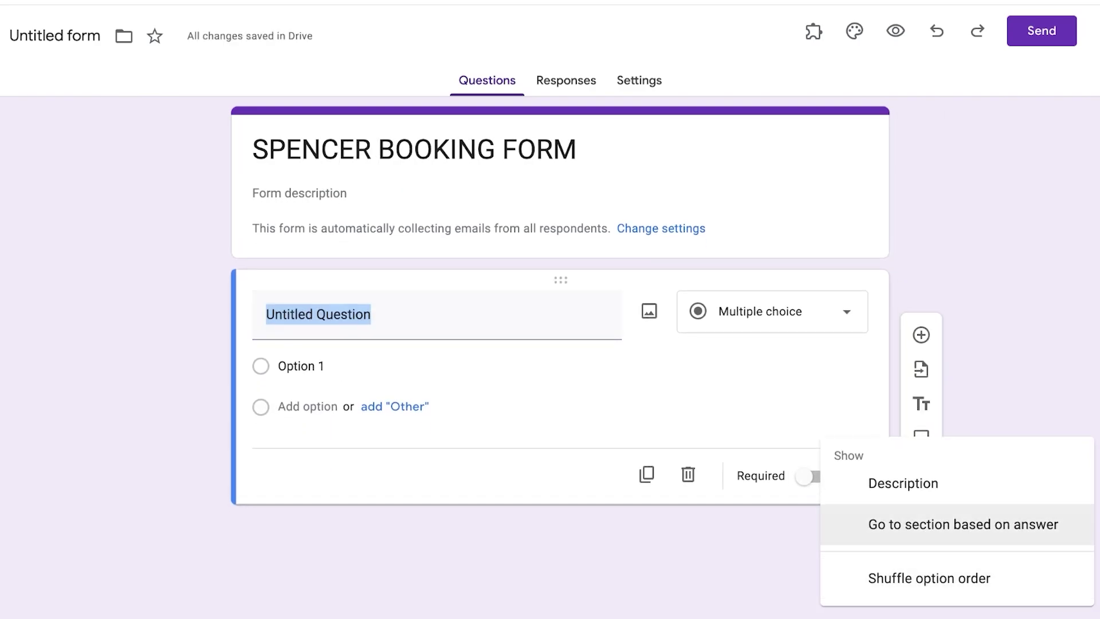
pyautogui.press('Escape')
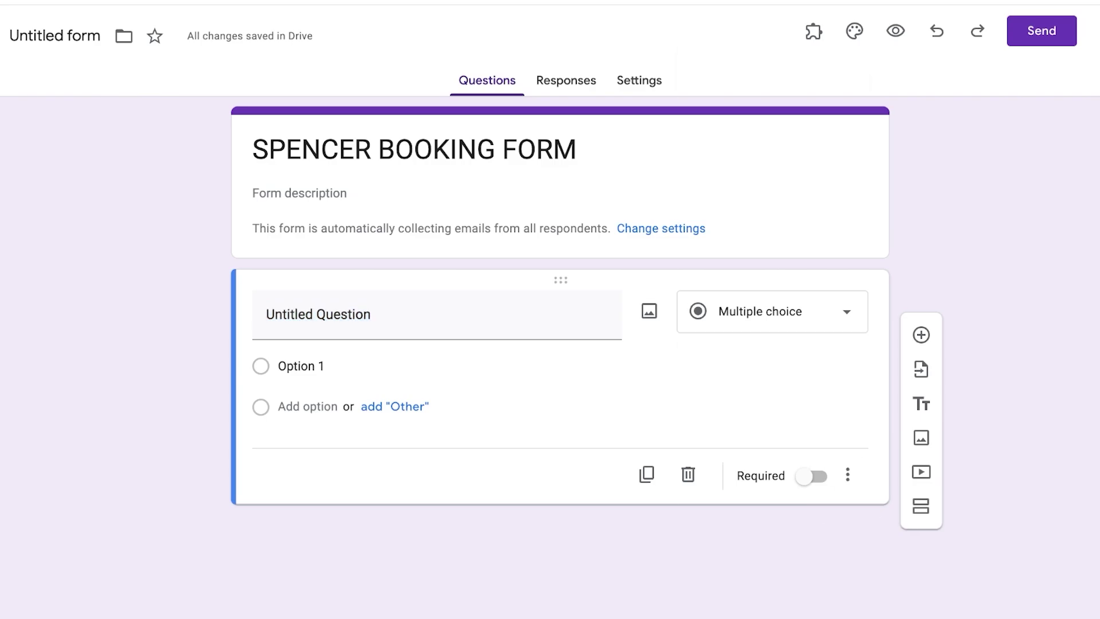
pyautogui.click(773, 311)
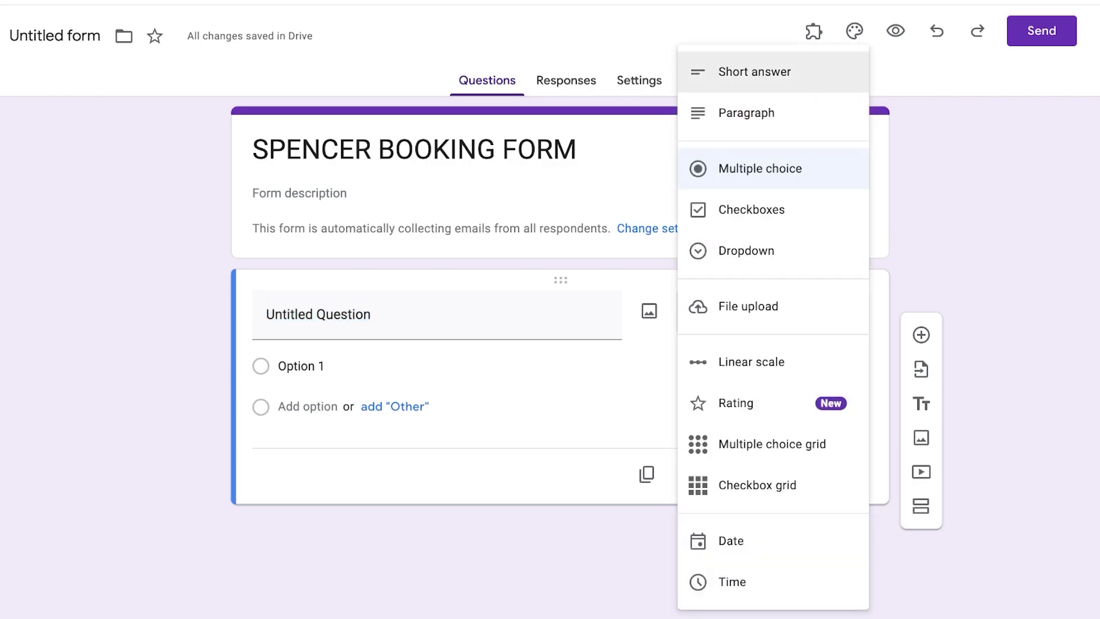
pyautogui.click(731, 541)
pyautogui.write('W')
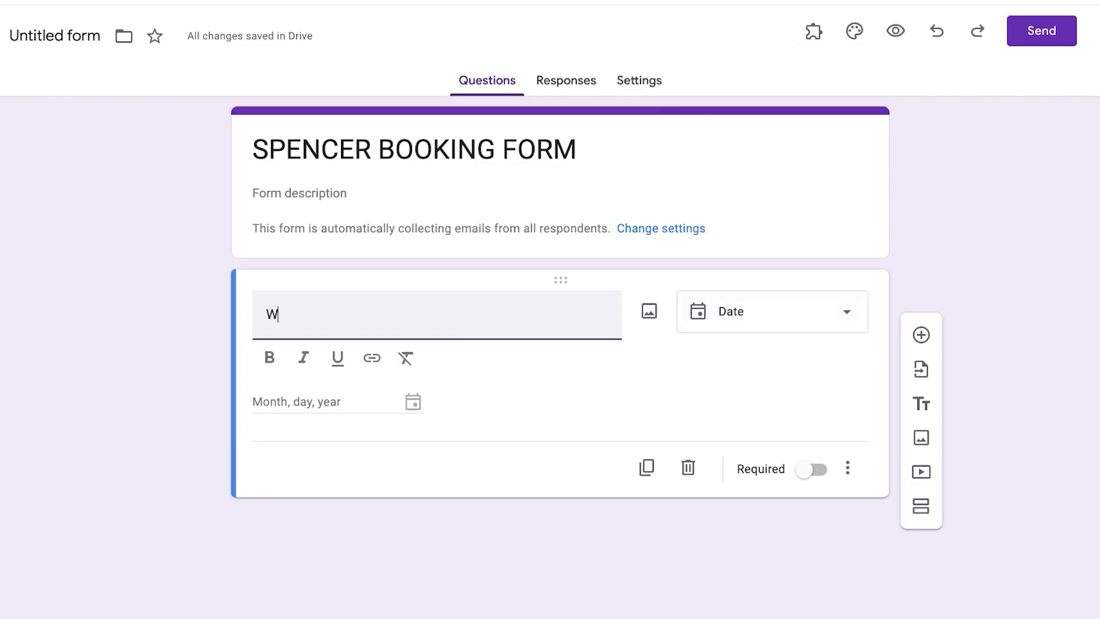
pyautogui.write('HEN')
pyautogui.press('BackSpace')
pyautogui.press('BackSpace')
pyautogui.press('BackSpace')
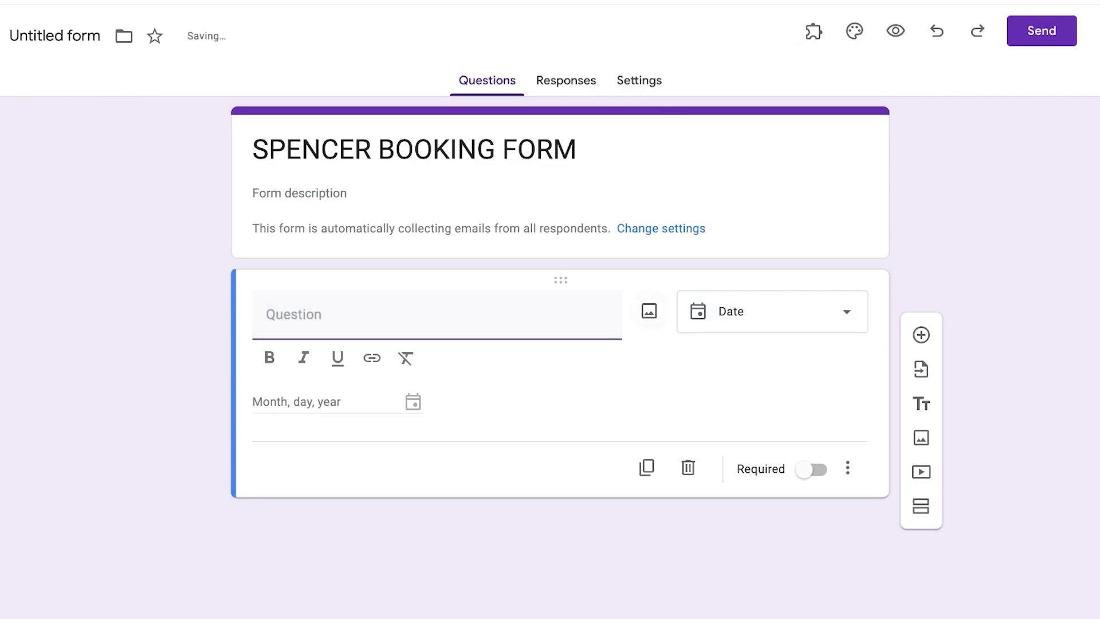
# Make the first question a Short answer question reading "What is your name?"
pyautogui.click(772, 311)
pyautogui.press('Return')
pyautogui.write('Wh')
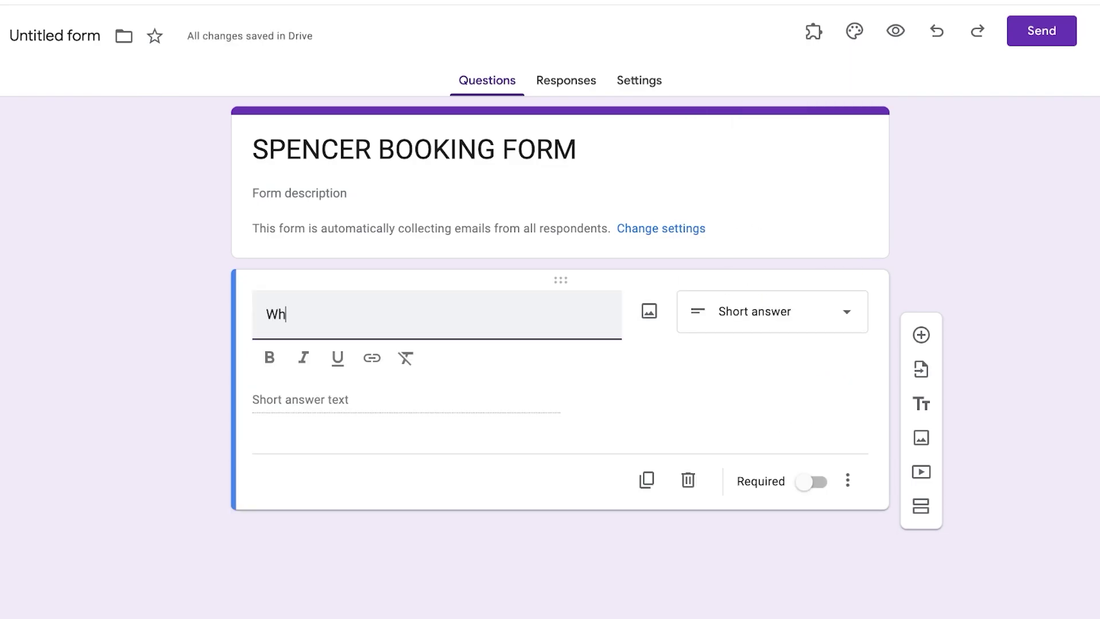
pyautogui.write('at is your name?')
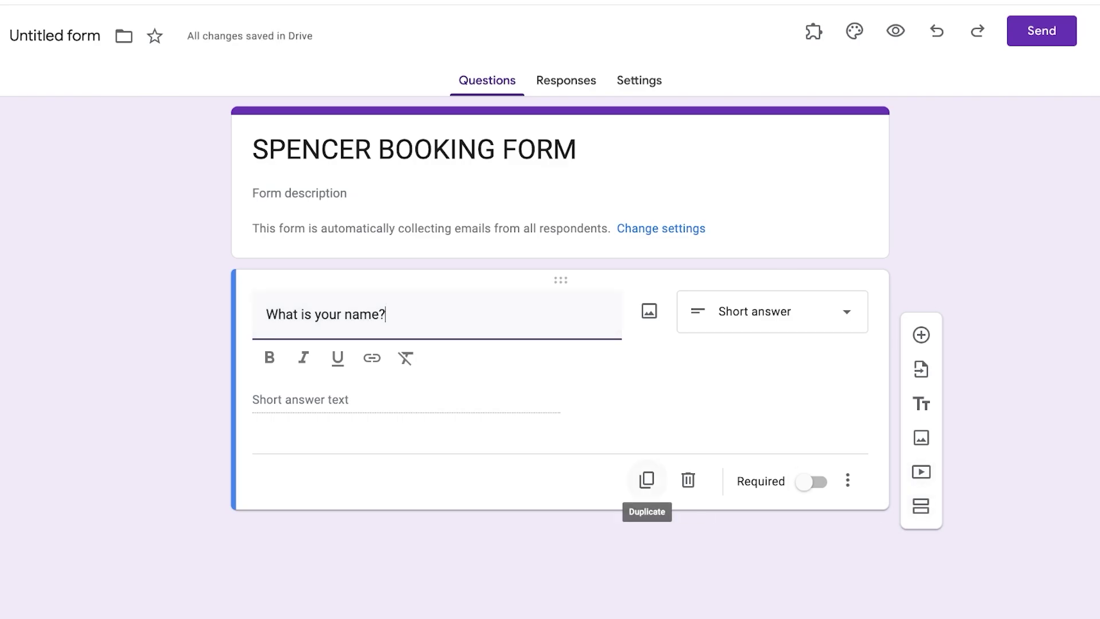
pyautogui.click(847, 480)
pyautogui.press('Escape')
pyautogui.click(756, 311)
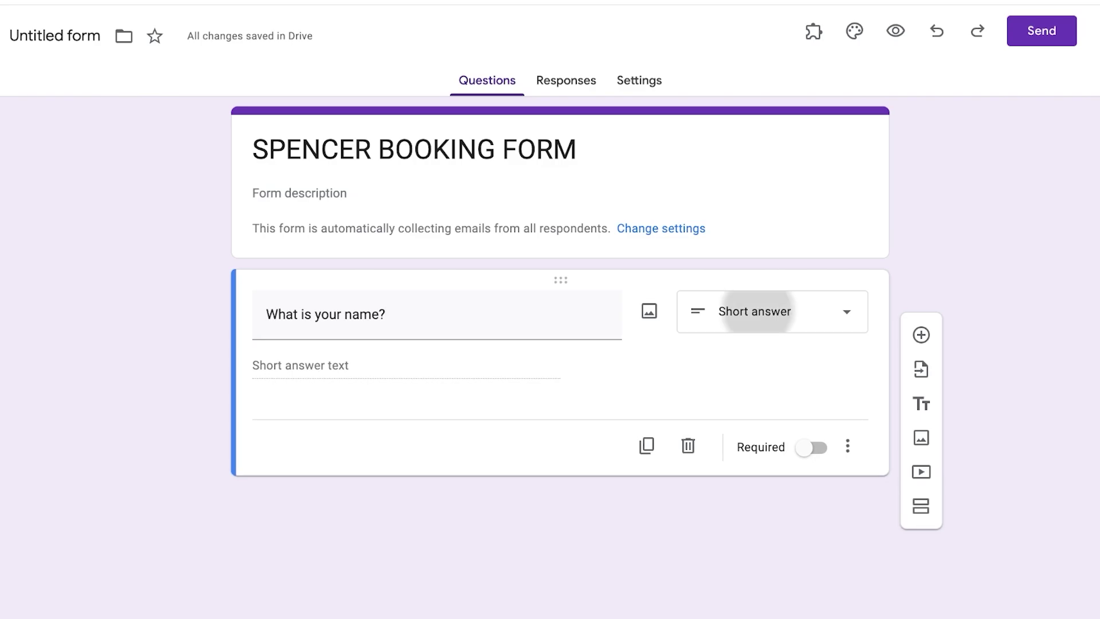
# Duplicate the name question and clear the copy's question text
pyautogui.click(646, 445)
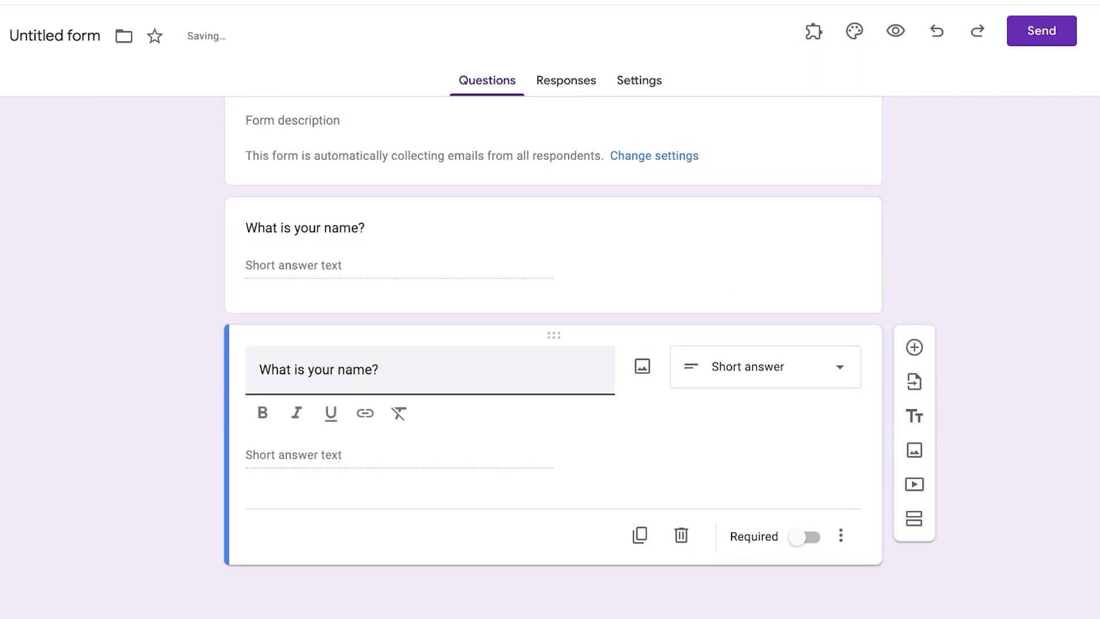
pyautogui.hotkey('ctrl', 'a')
pyautogui.write('A')
pyautogui.press('BackSpace')
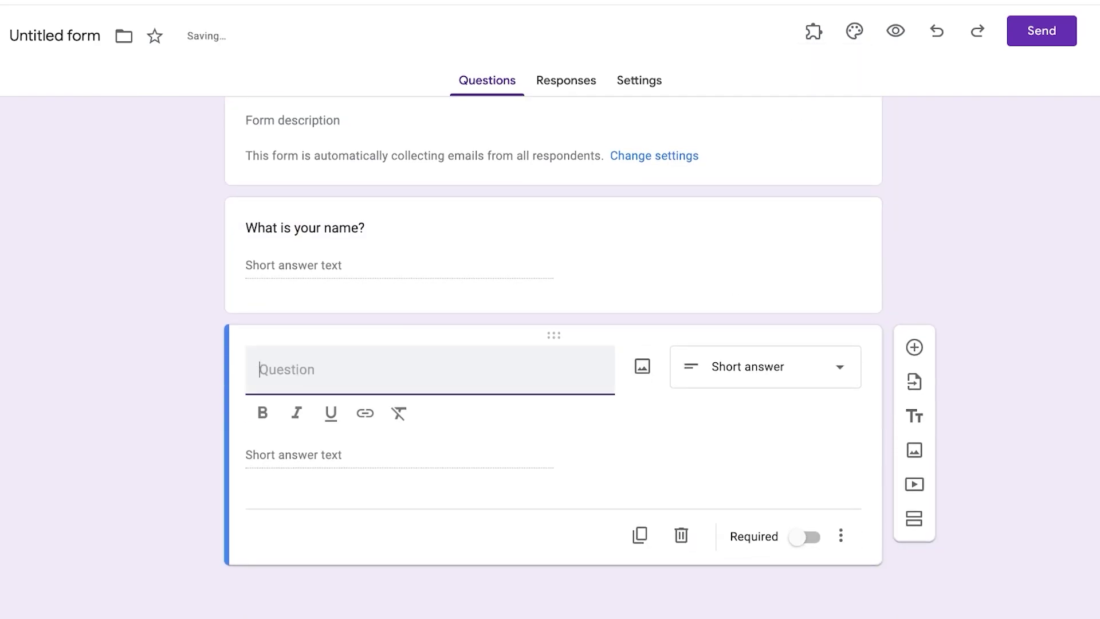
# Word the copied question "When would you like a booking with us?" and set its answer type to Date
pyautogui.write('When ')
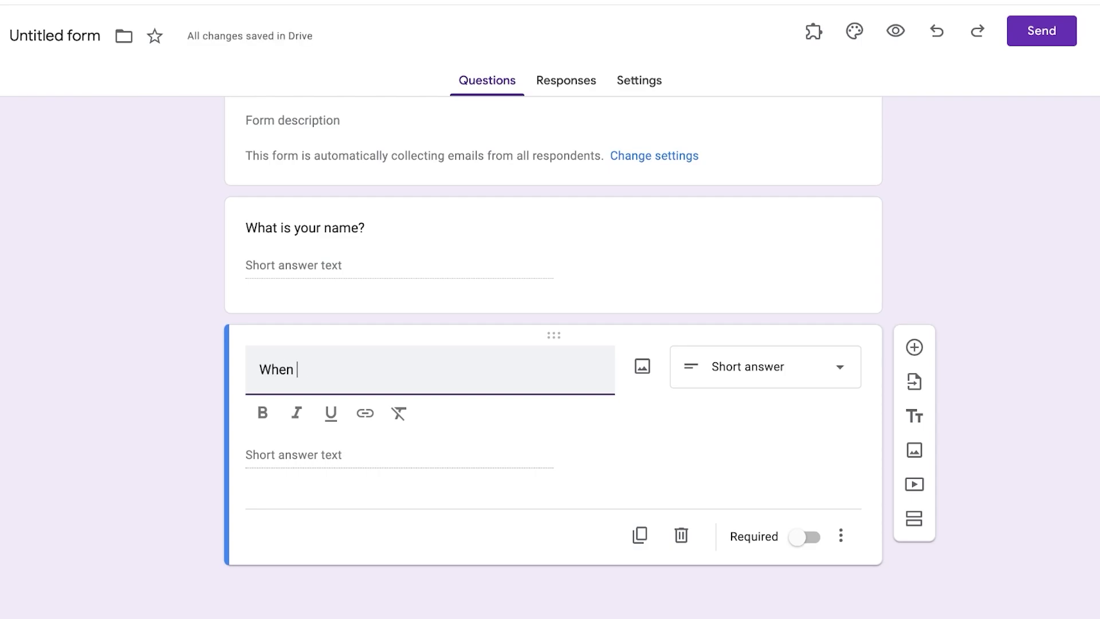
pyautogui.write('would you like an appointgmen')
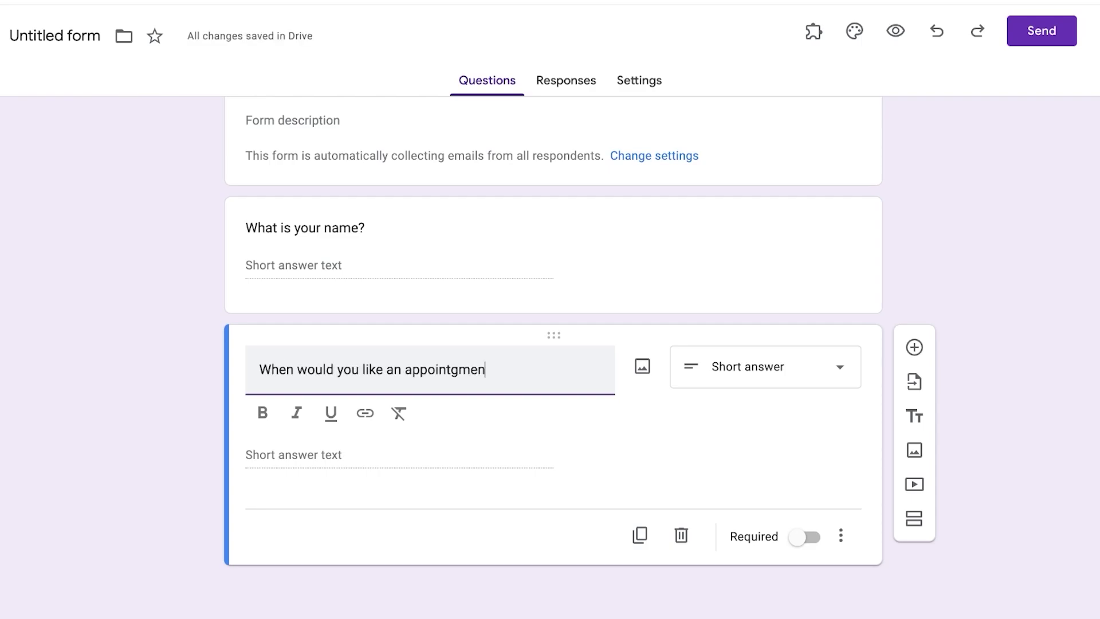
pyautogui.press('BackSpace')
pyautogui.press('BackSpace')
pyautogui.press('BackSpace')
pyautogui.press('BackSpace')
pyautogui.press('BackSpace')
pyautogui.press('BackSpace')
pyautogui.press('BackSpace')
pyautogui.press('BackSpace')
pyautogui.press('BackSpace')
pyautogui.press('BackSpace')
pyautogui.press('BackSpace')
pyautogui.write('booking with us?')
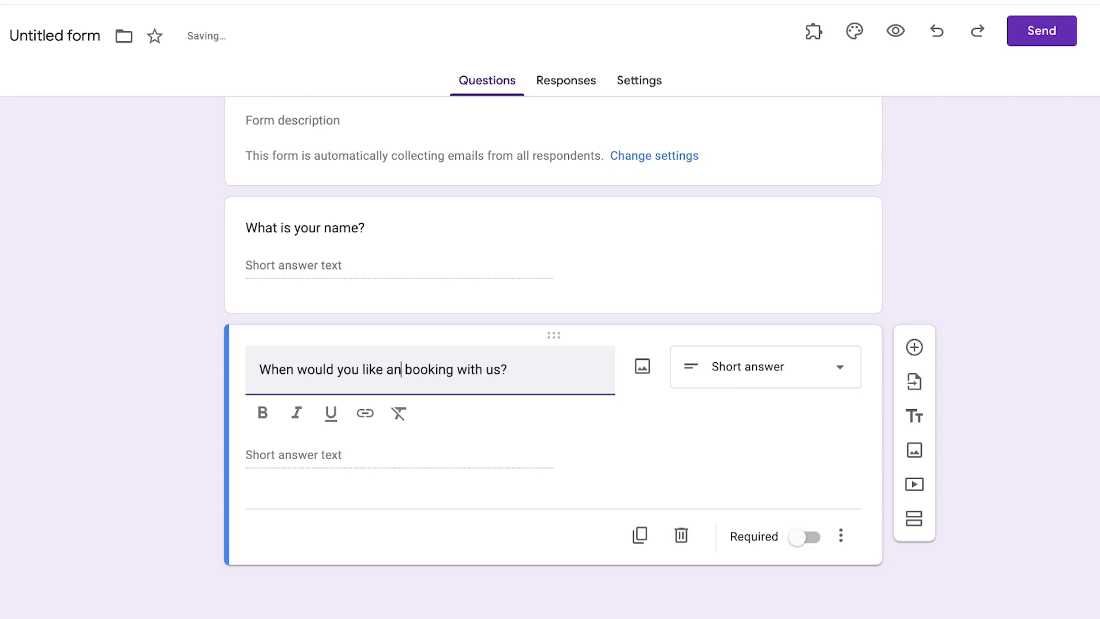
pyautogui.press('BackSpace')
pyautogui.click(765, 366)
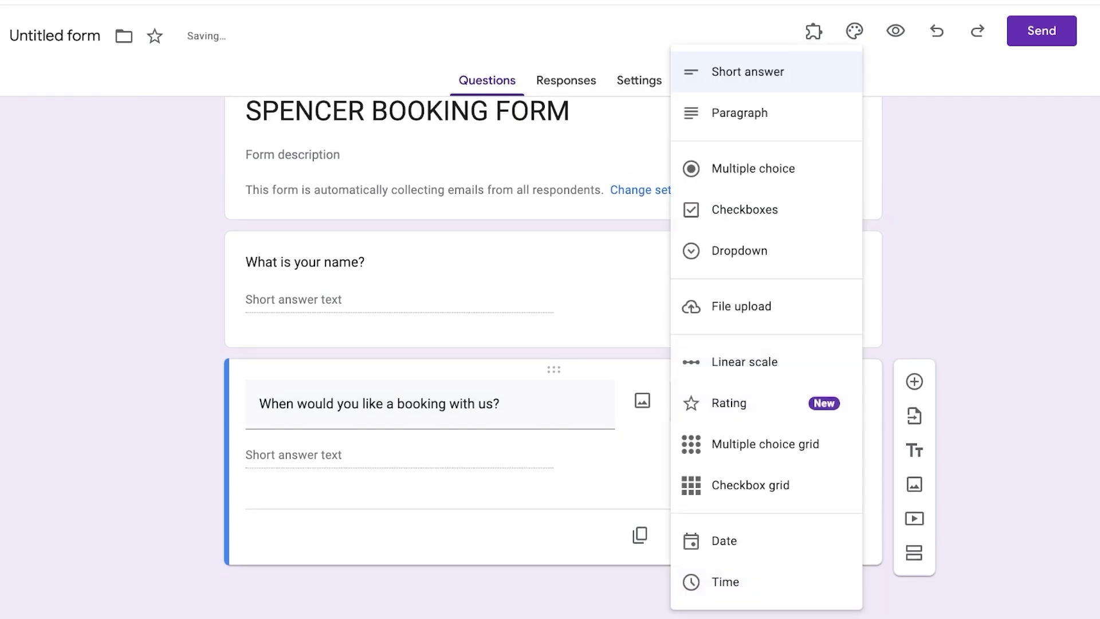
pyautogui.click(724, 540)
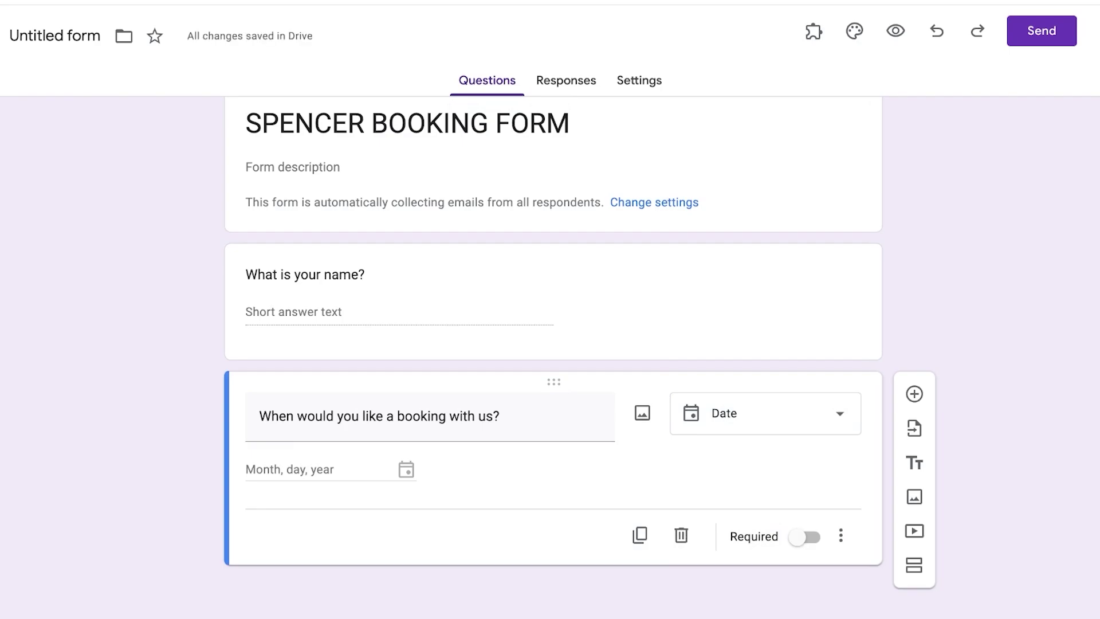
pyautogui.click(765, 413)
pyautogui.click(725, 563)
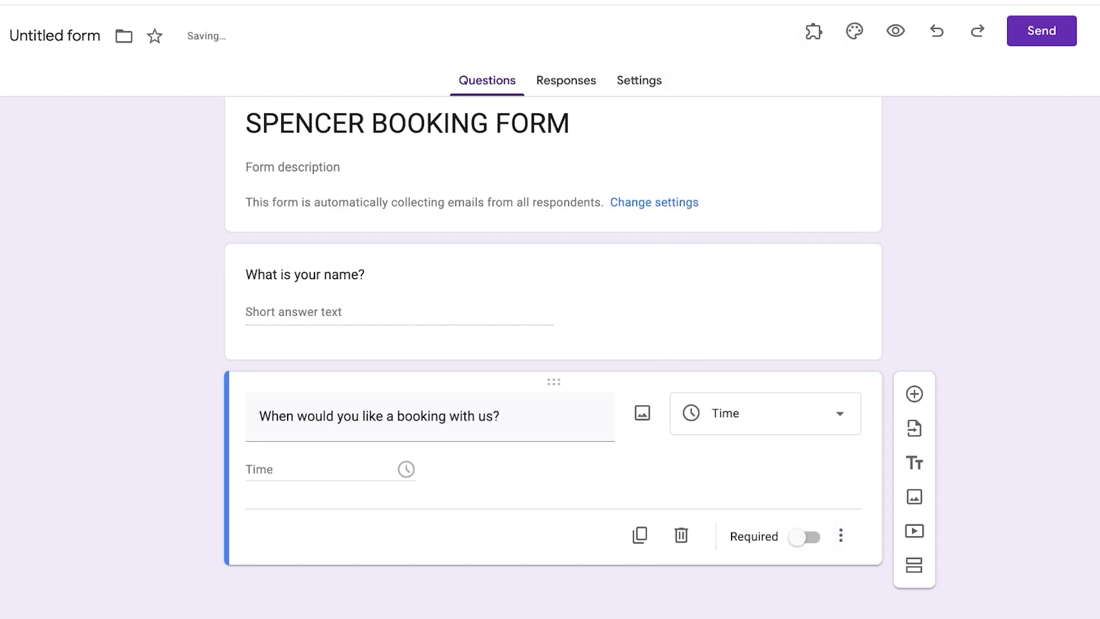
pyautogui.click(765, 413)
pyautogui.click(724, 521)
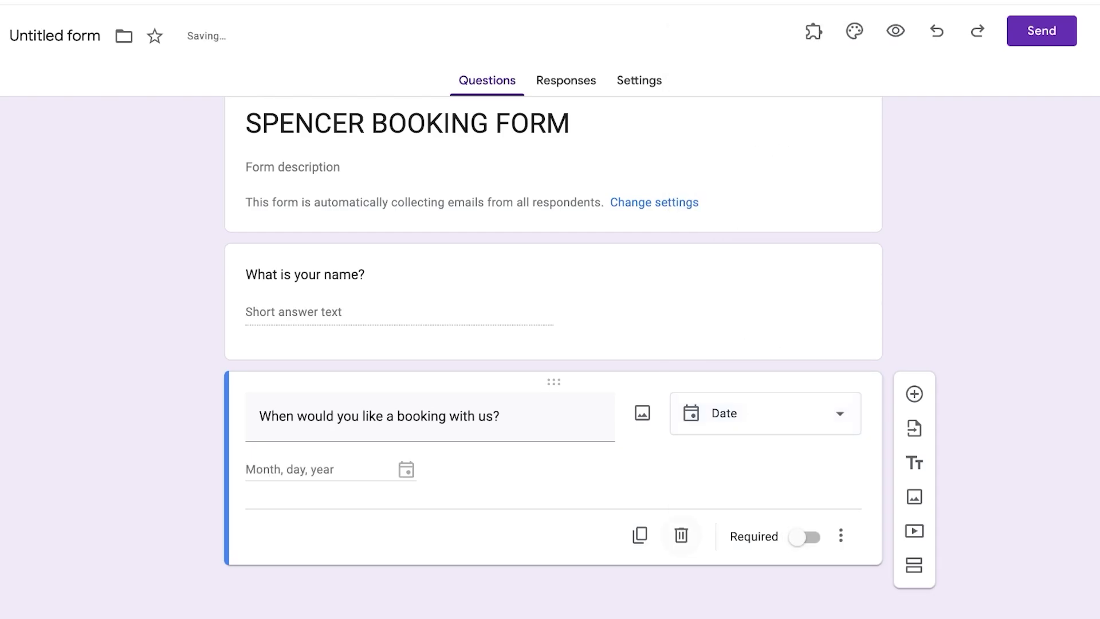
# Duplicate the date question, reword the copy as "what time should your booking be?" and set its answer type to Time
pyautogui.click(640, 535)
pyautogui.doubleClick(467, 538)
pyautogui.tripleClick(348, 537)
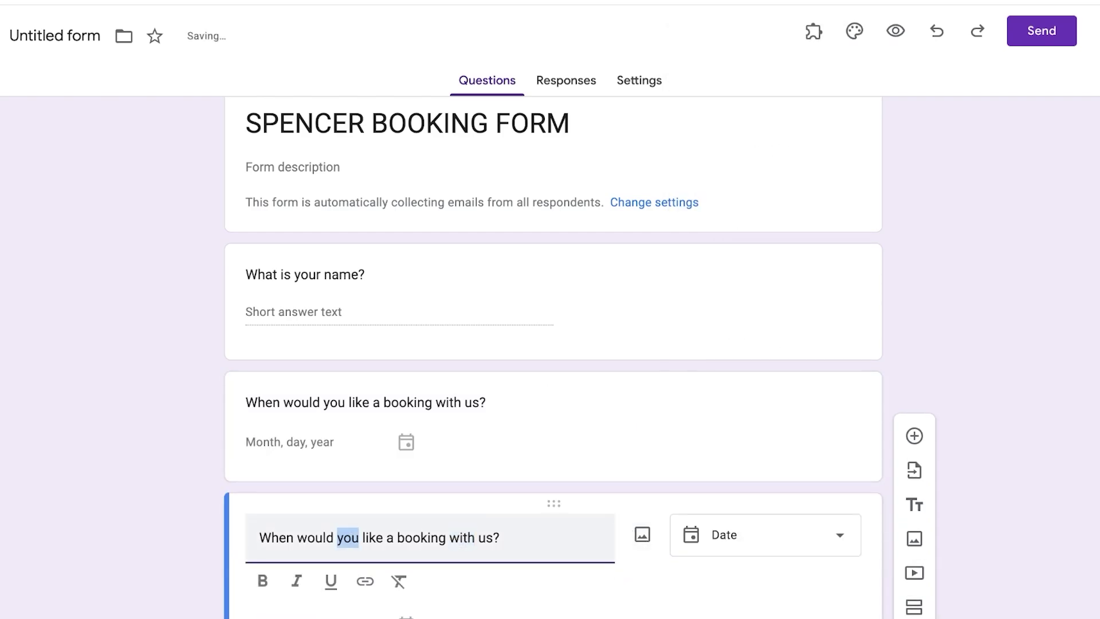
pyautogui.write('what time shou')
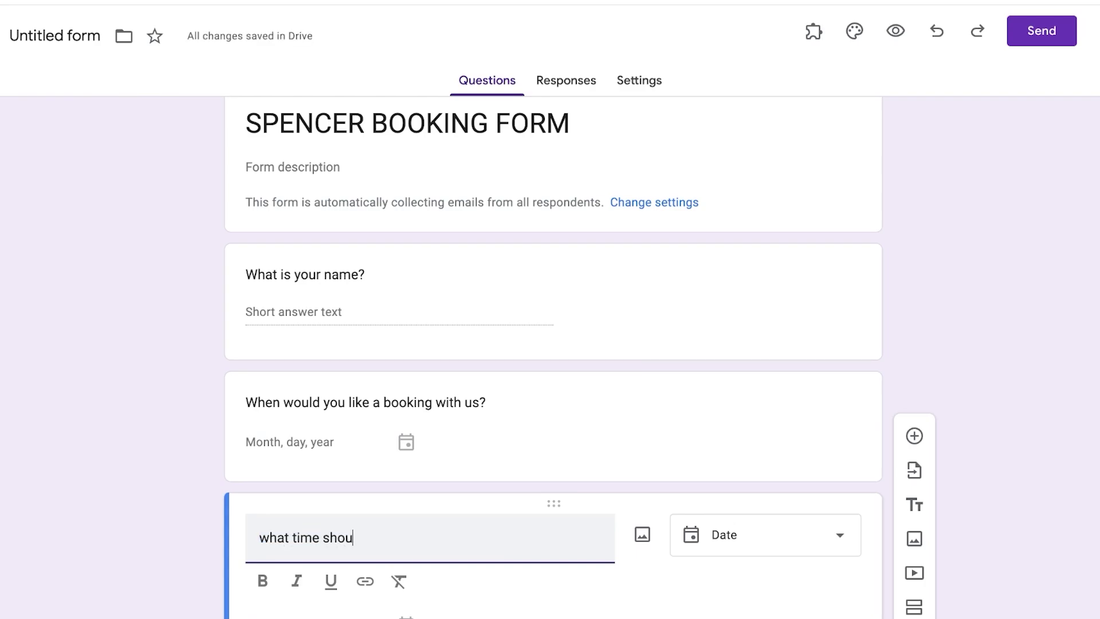
pyautogui.write('ld your booking be?')
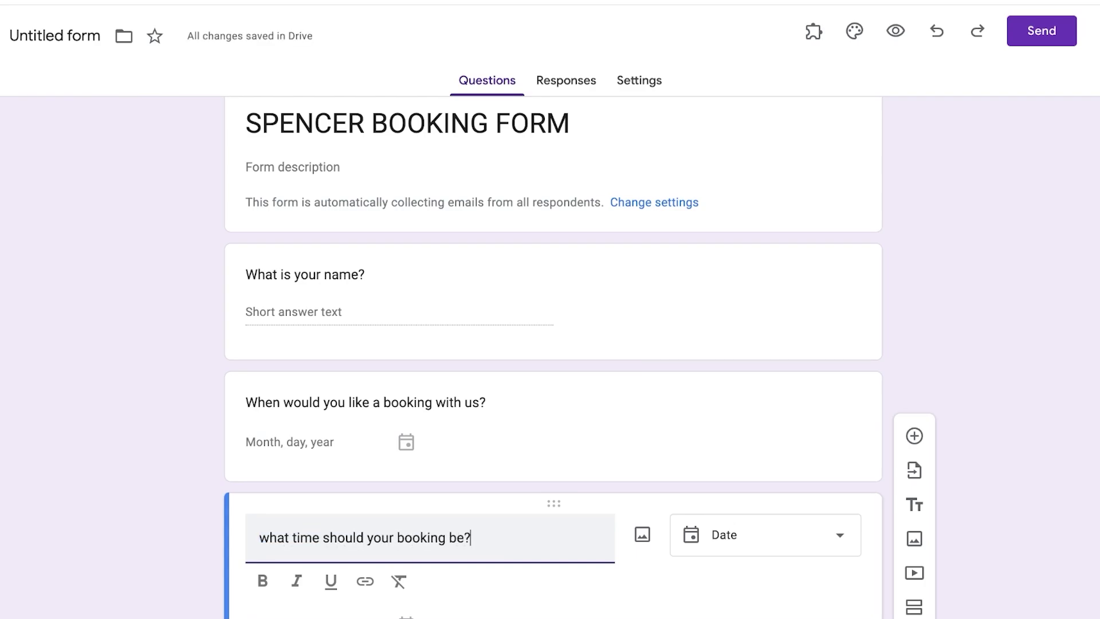
pyautogui.click(765, 534)
pyautogui.click(739, 582)
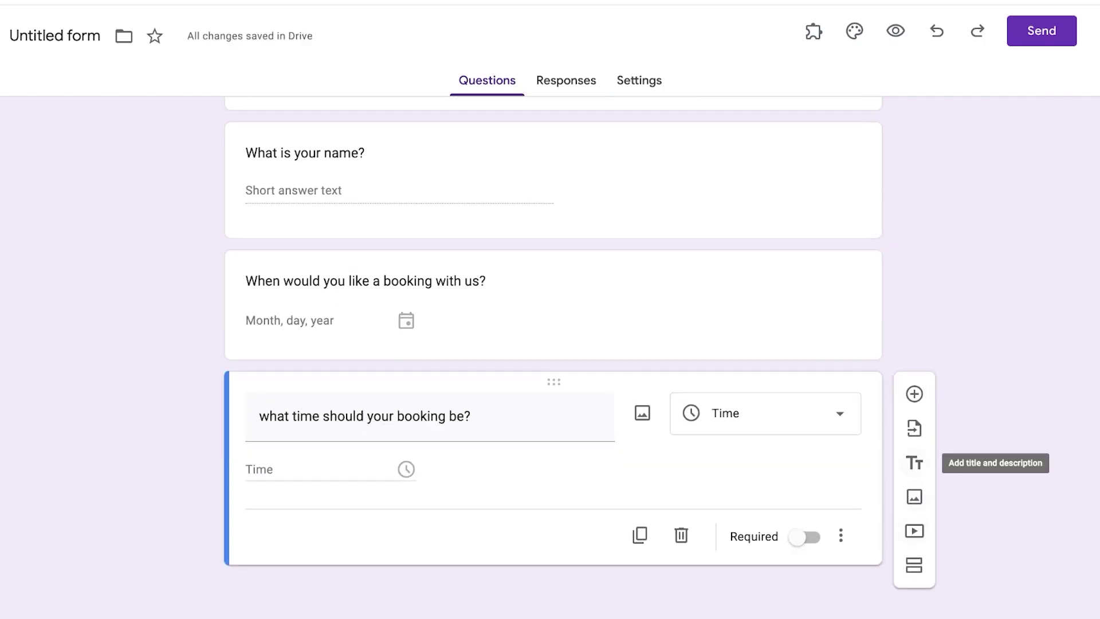
pyautogui.scroll(3, 553, 357)
pyautogui.scroll(-3, 553, 357)
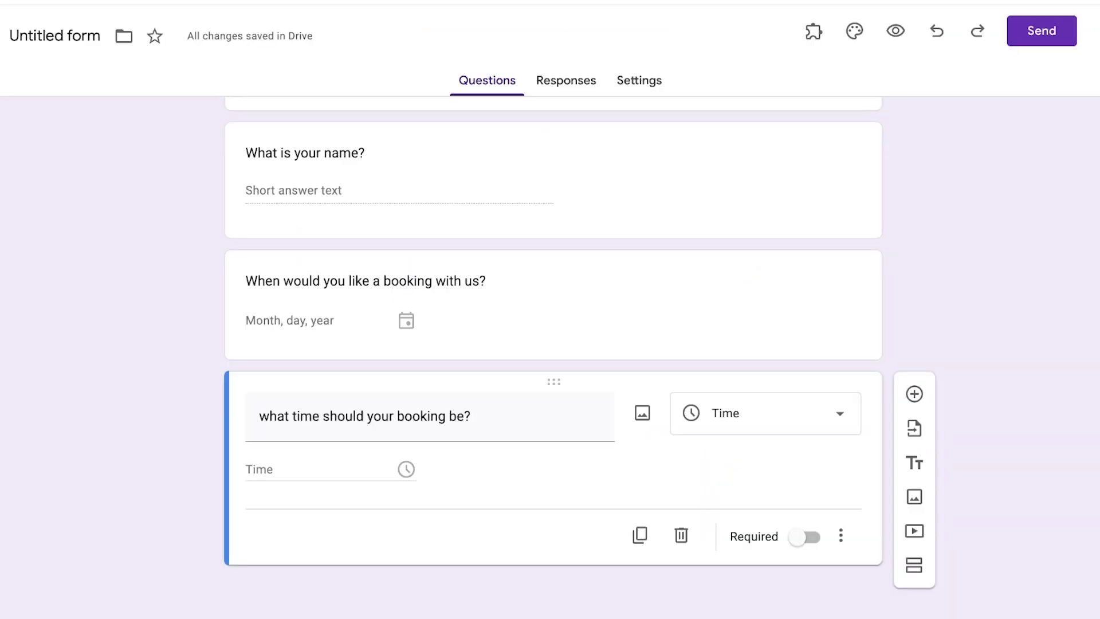
pyautogui.scroll(3, 552, 343)
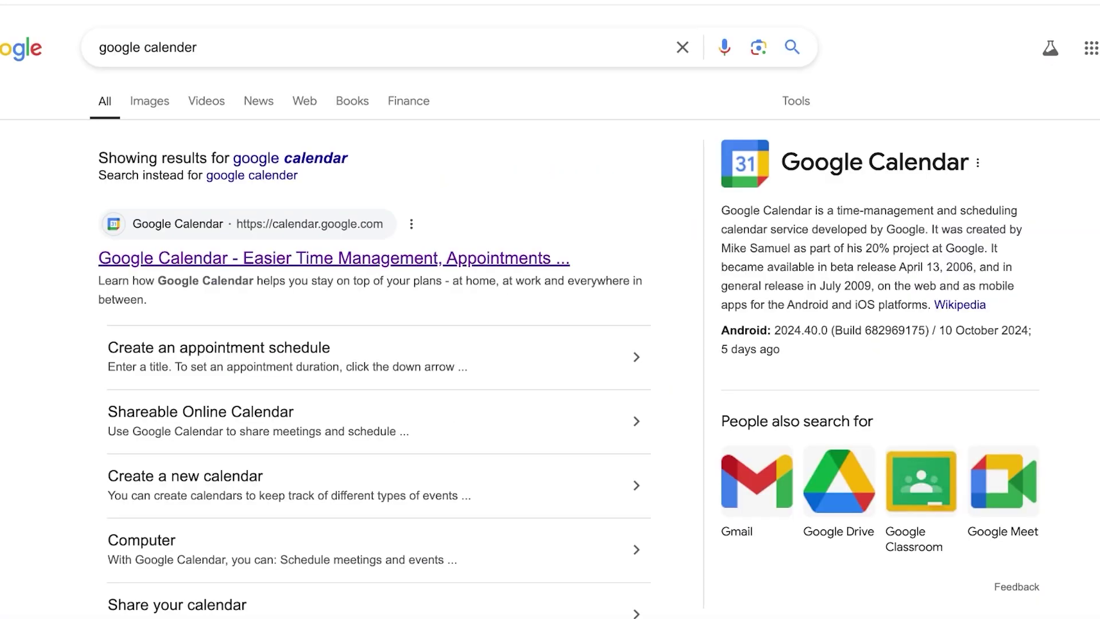
# Switch to Google Calendar from the search results and start a new appointment schedule
pyautogui.click(334, 259)
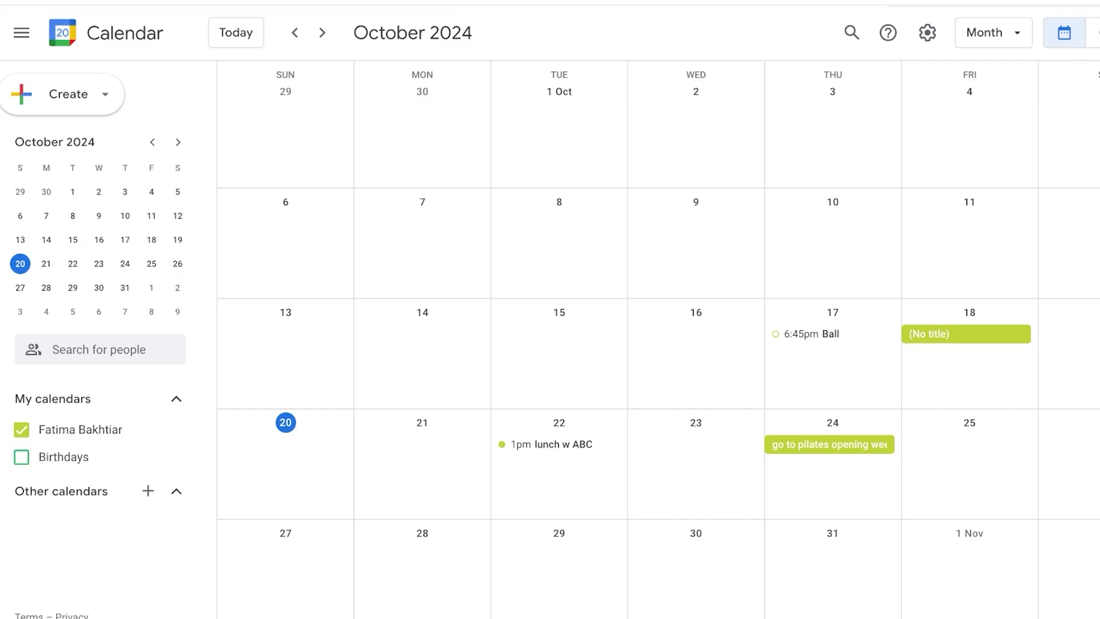
pyautogui.click(63, 94)
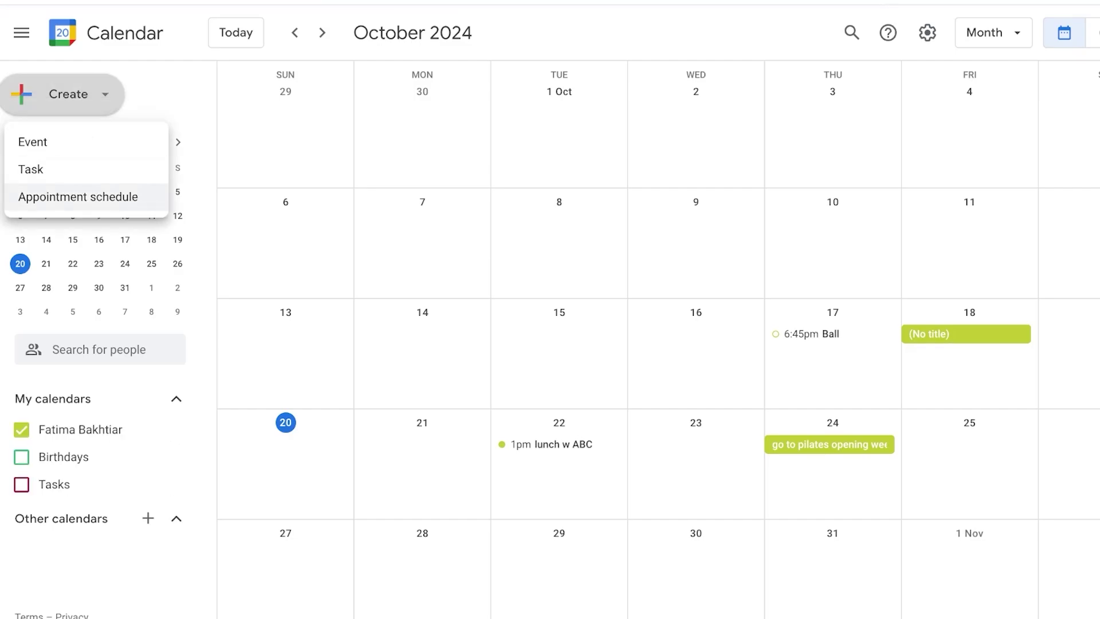
pyautogui.click(78, 196)
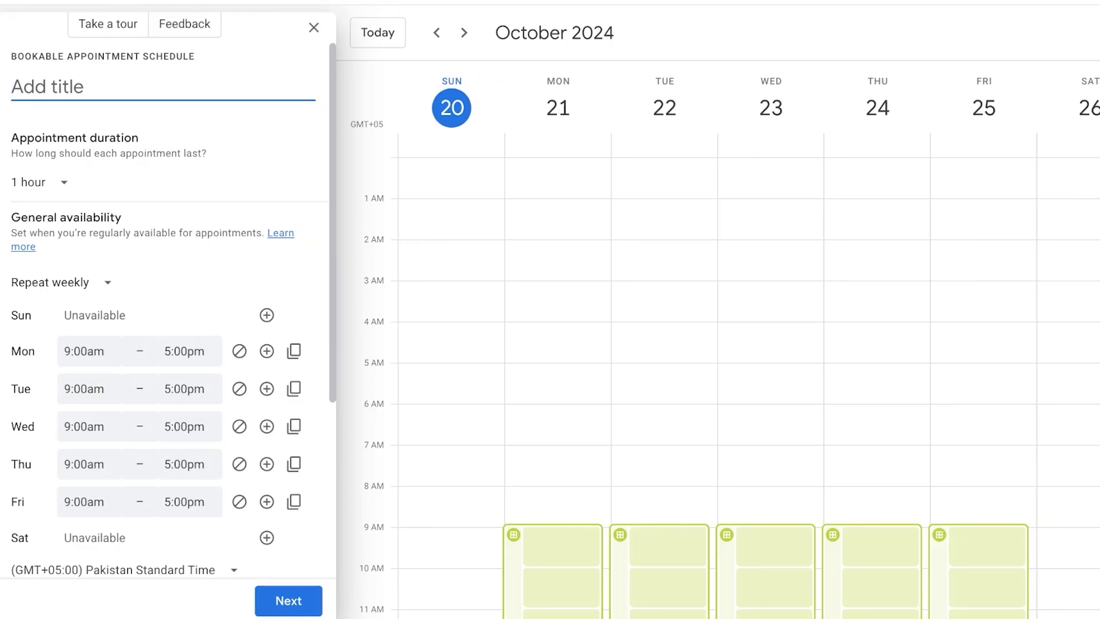
# Title the appointment schedule "Spencer Bookings"
pyautogui.write('V')
pyautogui.press('BackSpace')
pyautogui.write('Booki')
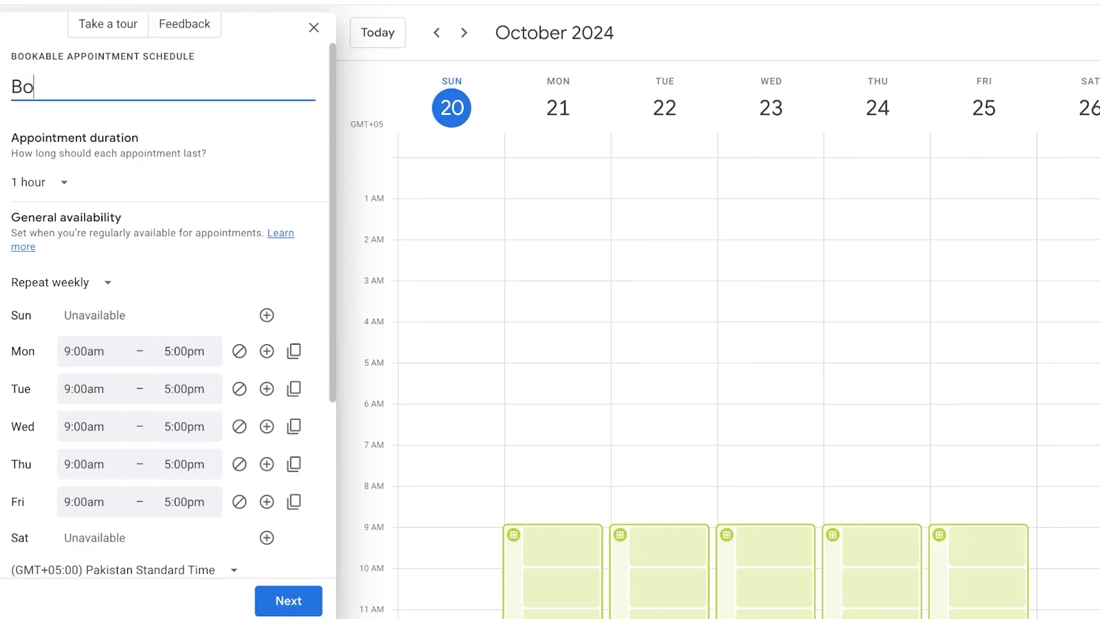
pyautogui.press('BackSpace')
pyautogui.press('BackSpace')
pyautogui.press('BackSpace')
pyautogui.press('BackSpace')
pyautogui.press('BackSpace')
pyautogui.write('Spencer Bookinf')
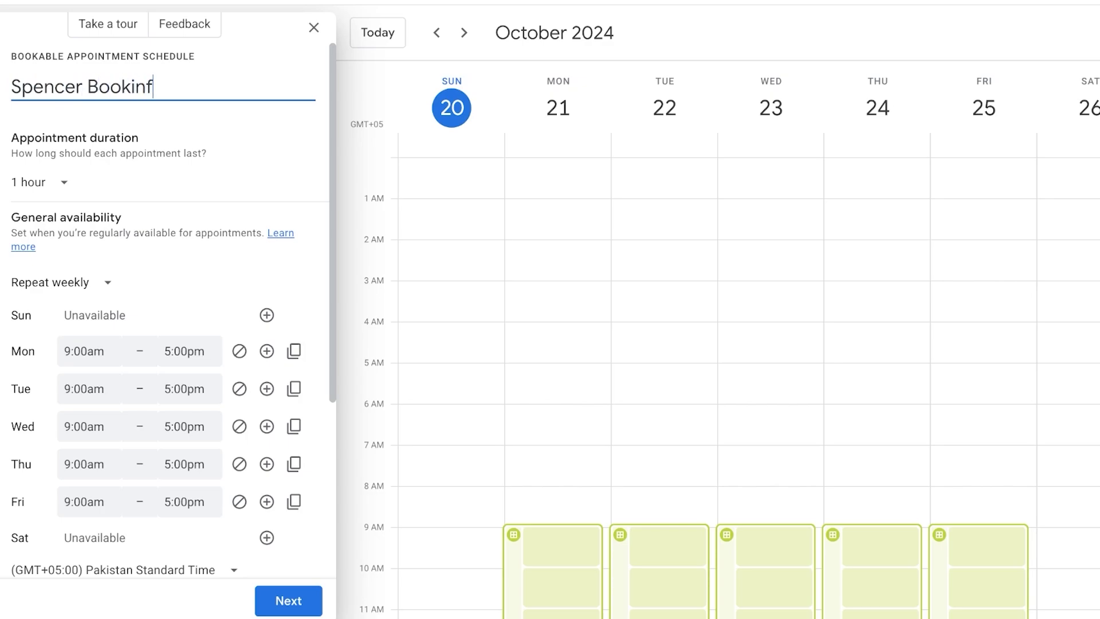
pyautogui.press('BackSpace')
pyautogui.write('gs')
# Choose a 1 hour appointment duration and review the schedule's booked appointment settings
pyautogui.click(39, 182)
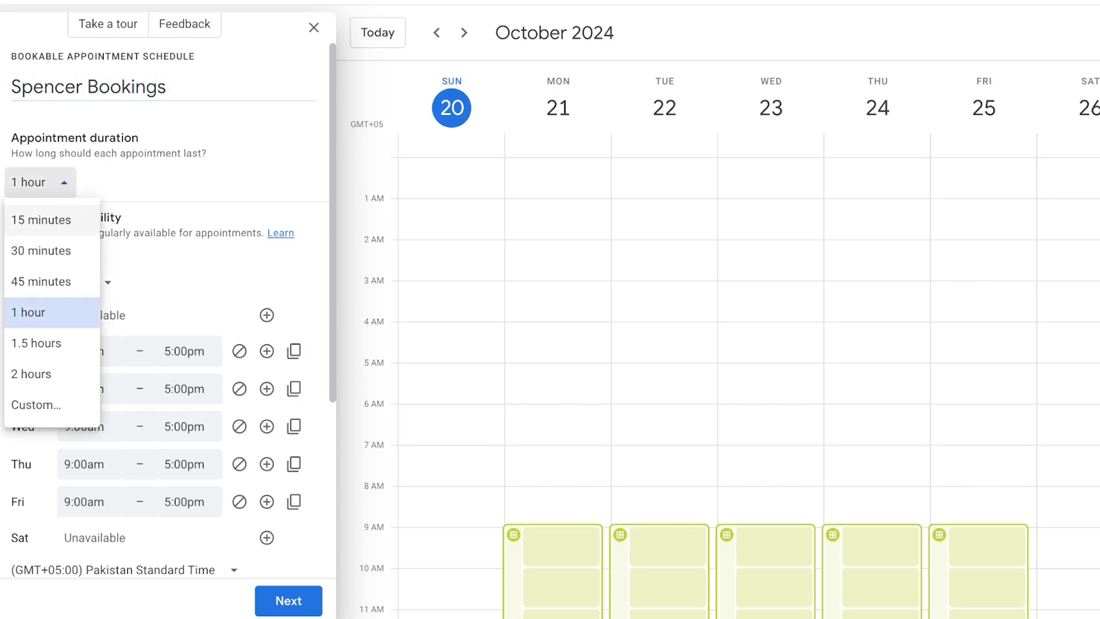
pyautogui.click(41, 311)
pyautogui.scroll(-1, 189, 344)
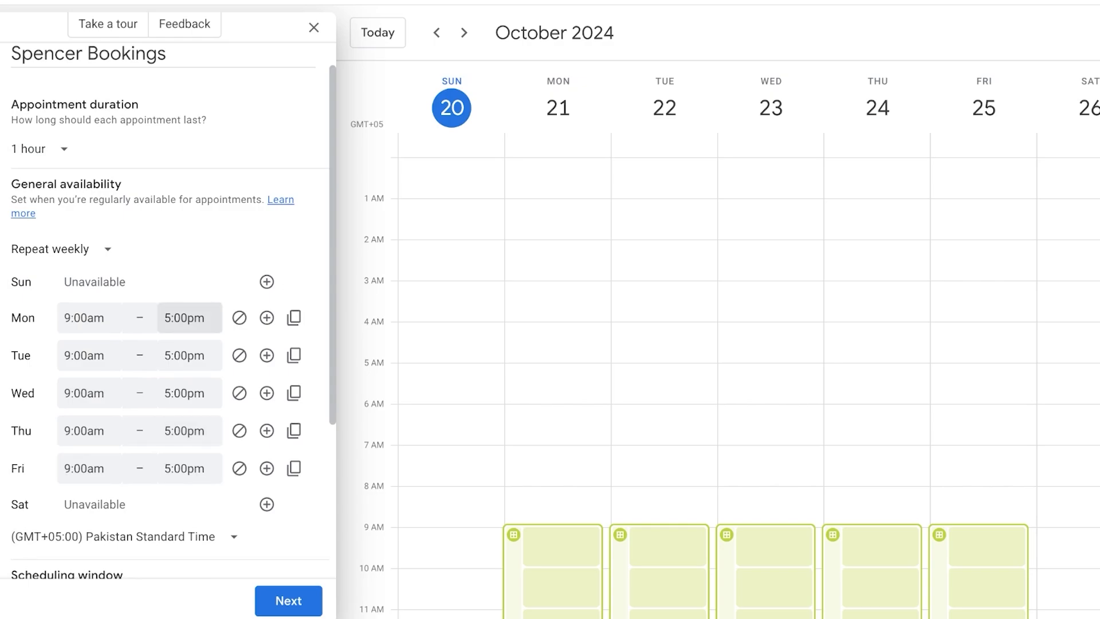
pyautogui.scroll(-4, 189, 317)
pyautogui.click(172, 536)
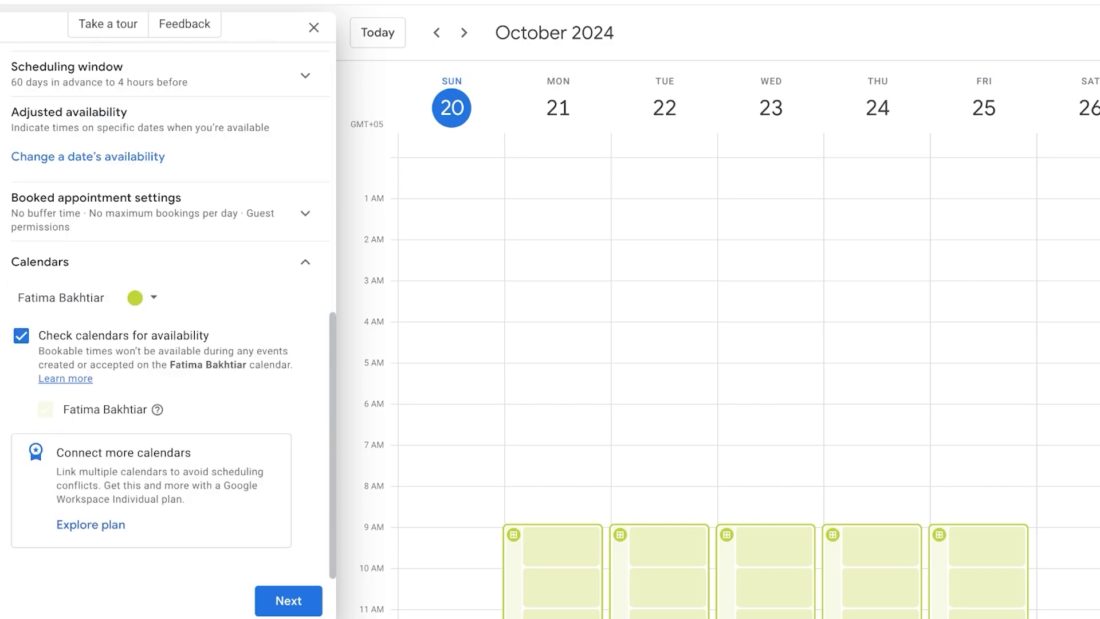
pyautogui.click(165, 212)
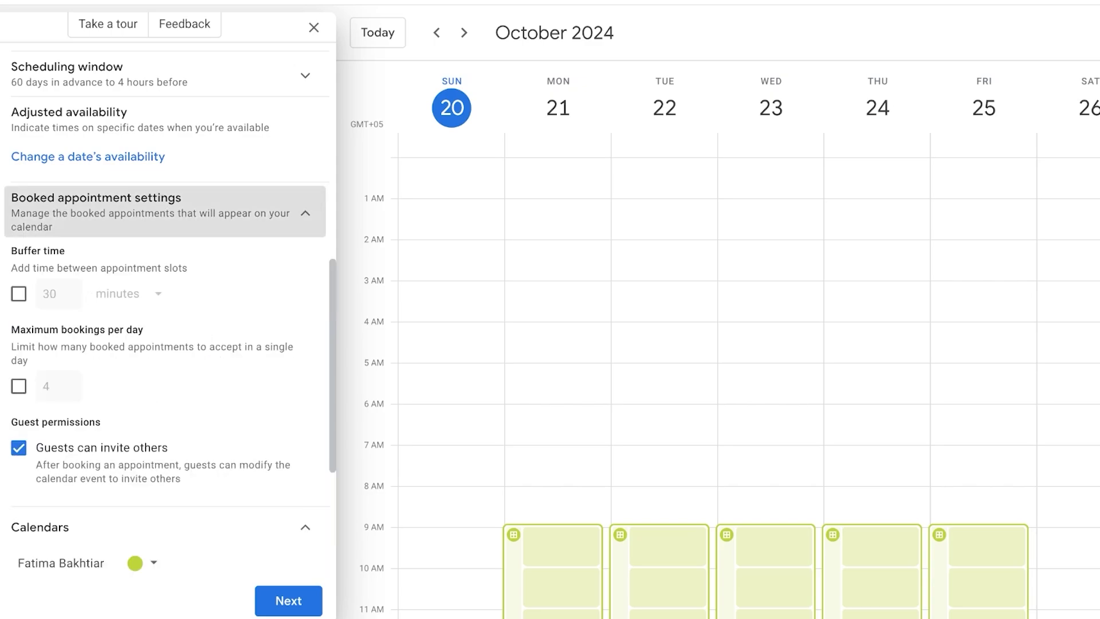
pyautogui.click(165, 211)
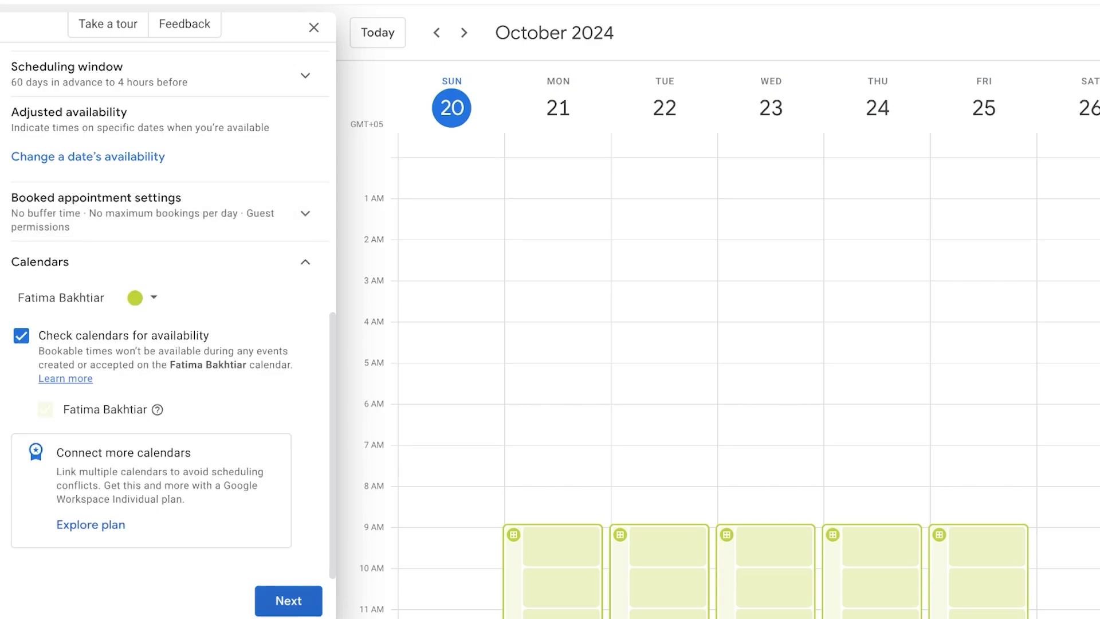
# Save the Spencer Bookings appointment schedule and open its sharing options
pyautogui.click(288, 601)
pyautogui.click(288, 600)
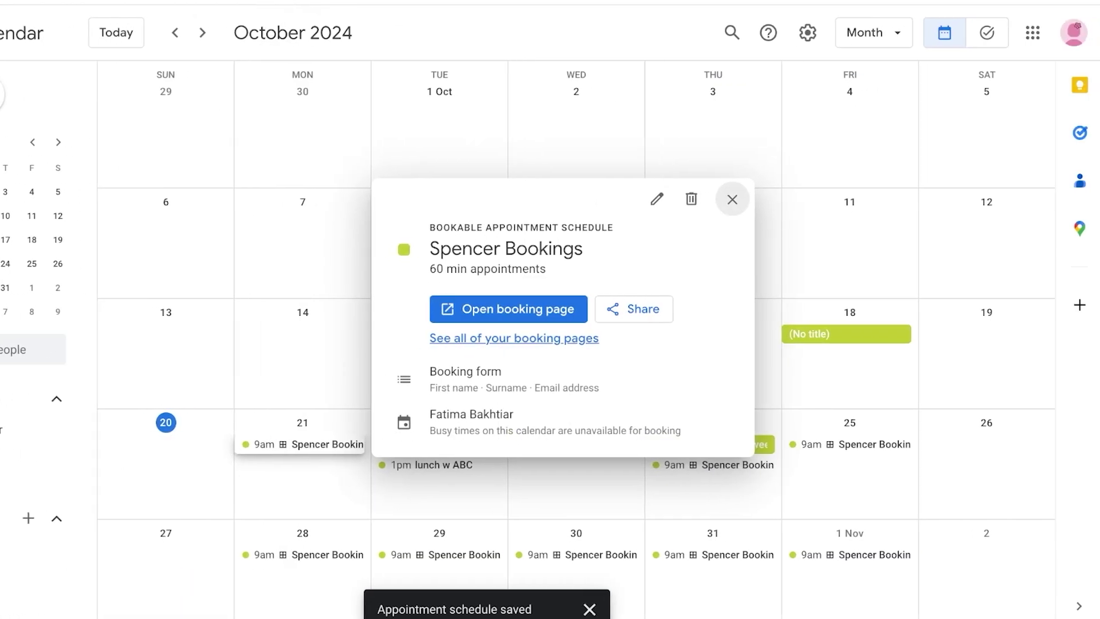
pyautogui.click(634, 309)
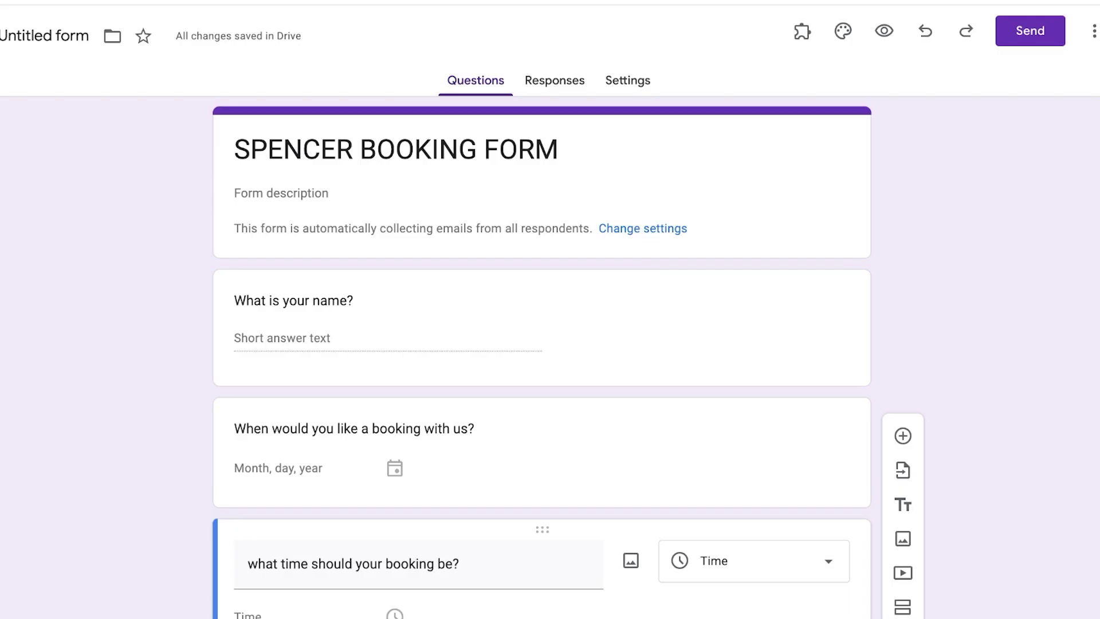
# Switch back to the booking form in Google Forms and review its questions and responses
pyautogui.scroll(-3, 541, 344)
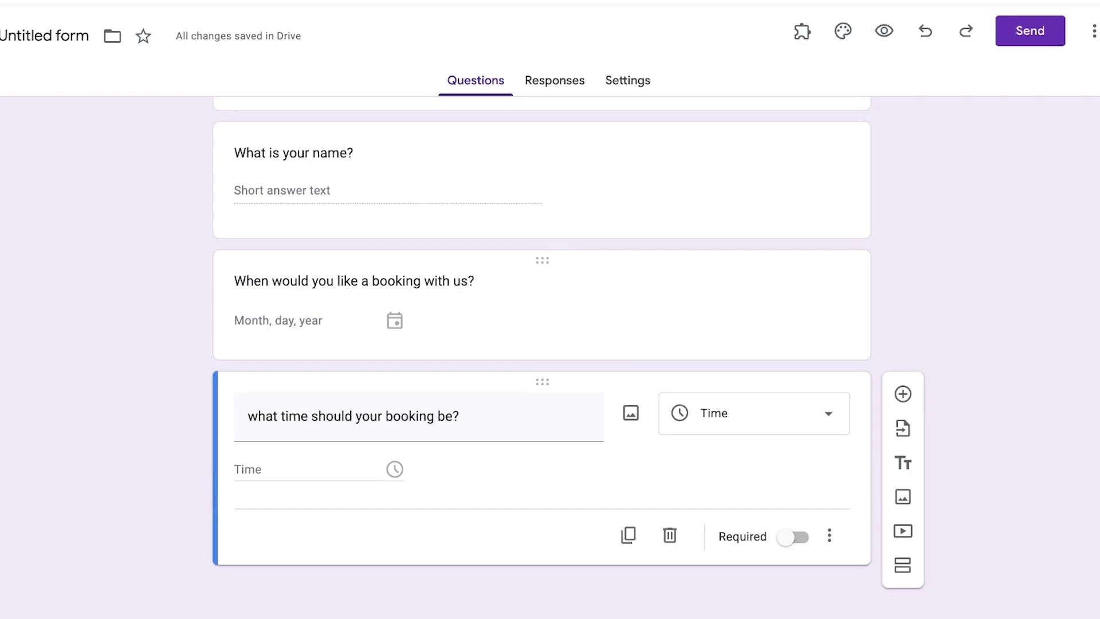
pyautogui.scroll(1, 541, 344)
pyautogui.scroll(-1, 542, 344)
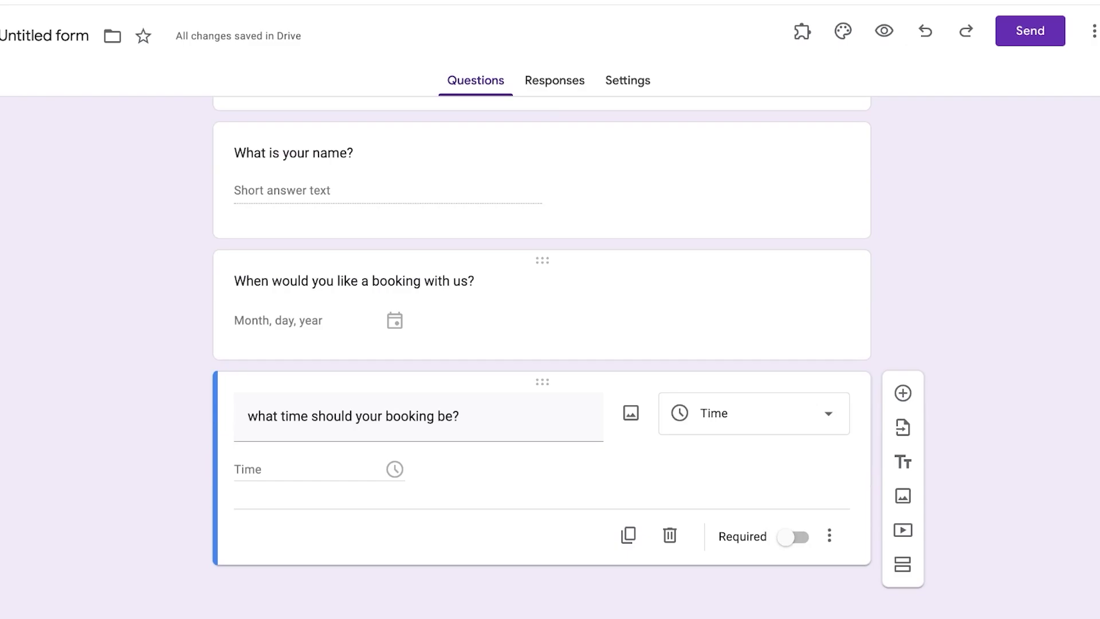
pyautogui.click(554, 80)
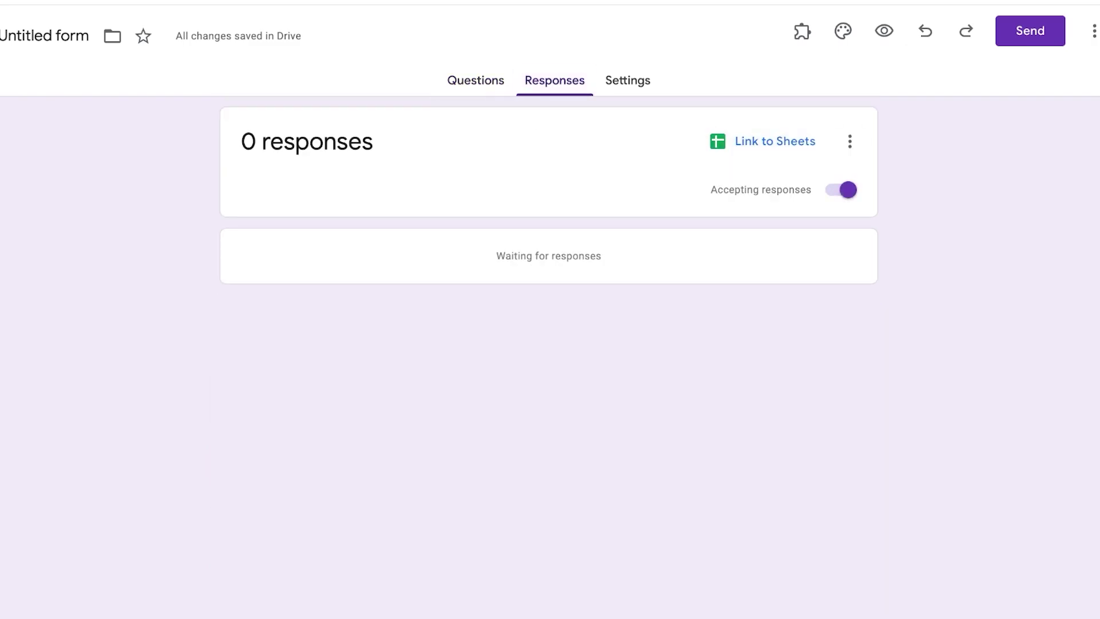
# Examine the form's settings for collecting responses and its default options
pyautogui.click(628, 80)
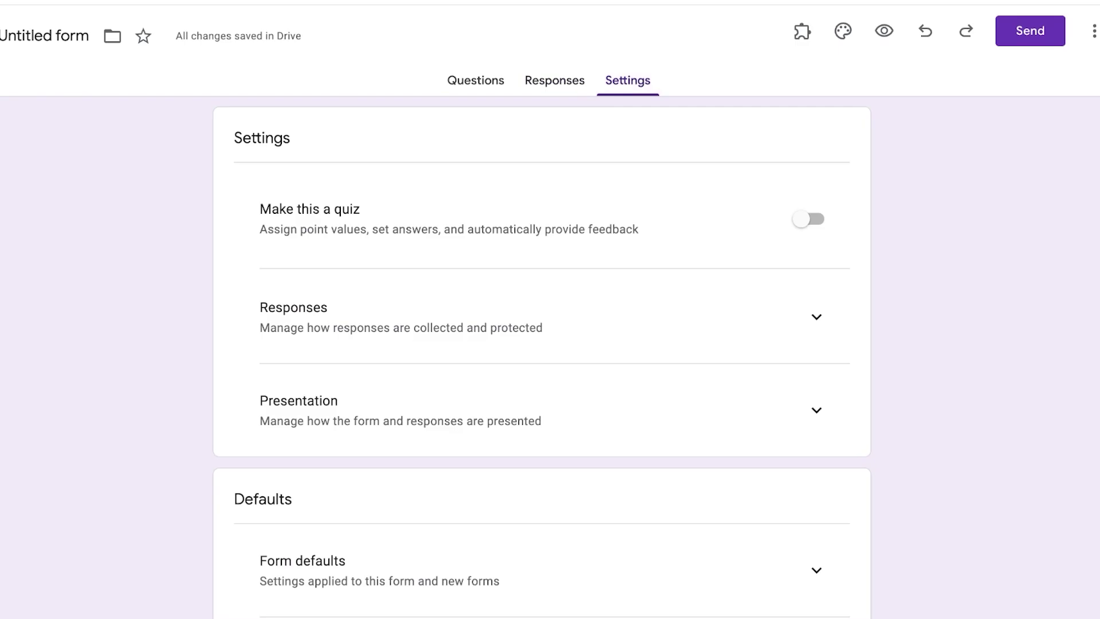
pyautogui.click(817, 317)
pyautogui.scroll(-1, 541, 355)
pyautogui.scroll(-1, 801, 395)
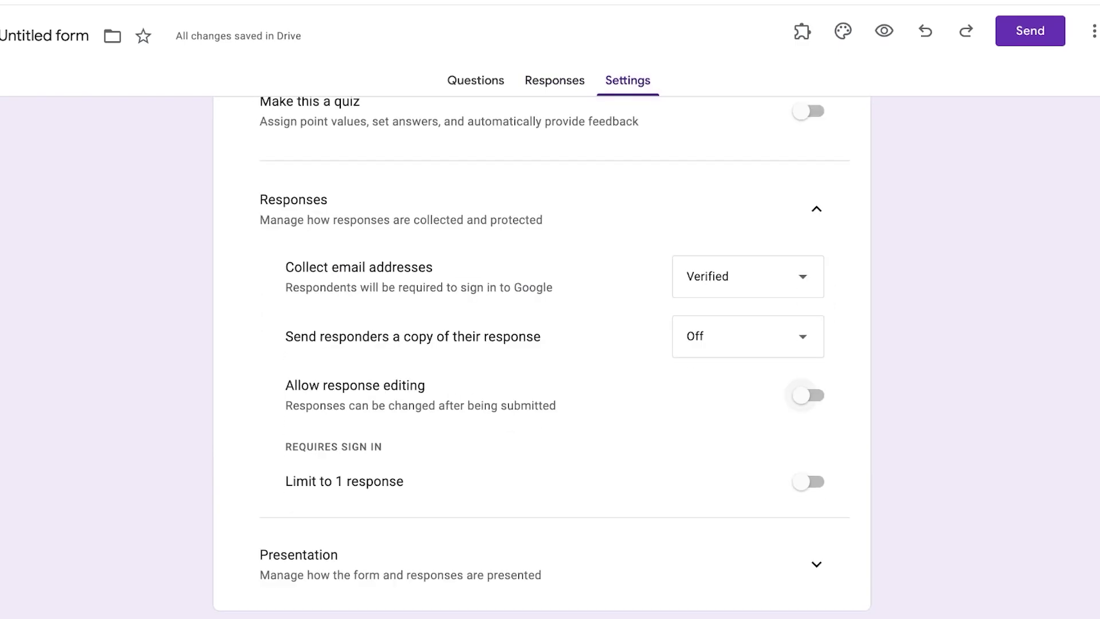
pyautogui.scroll(-4, 540, 357)
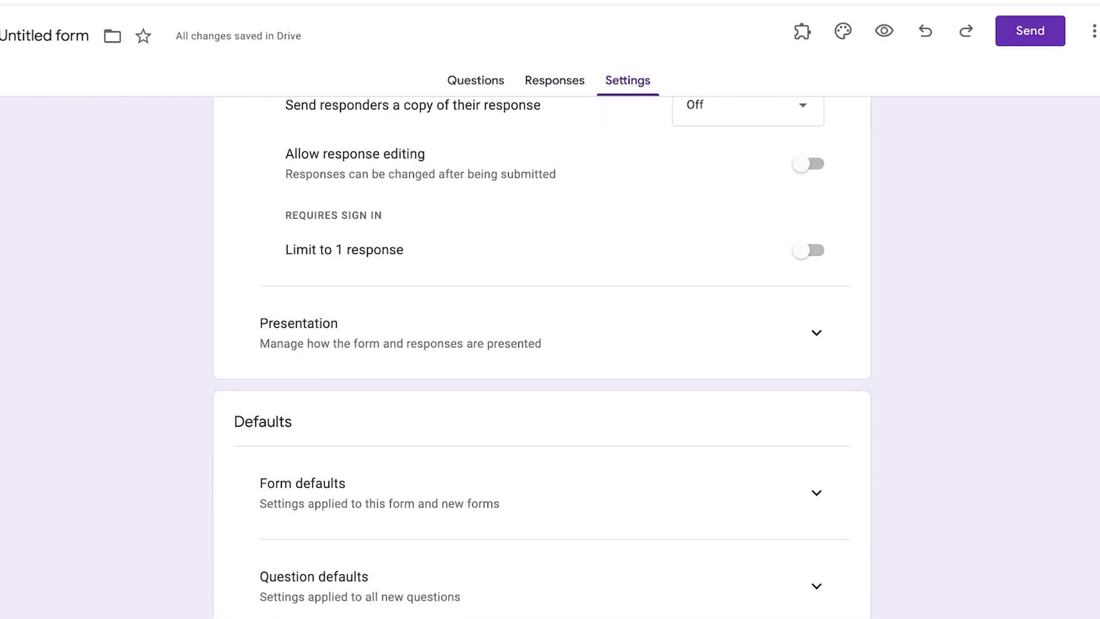
pyautogui.scroll(-1, 541, 357)
pyautogui.click(816, 406)
pyautogui.scroll(-2, 540, 357)
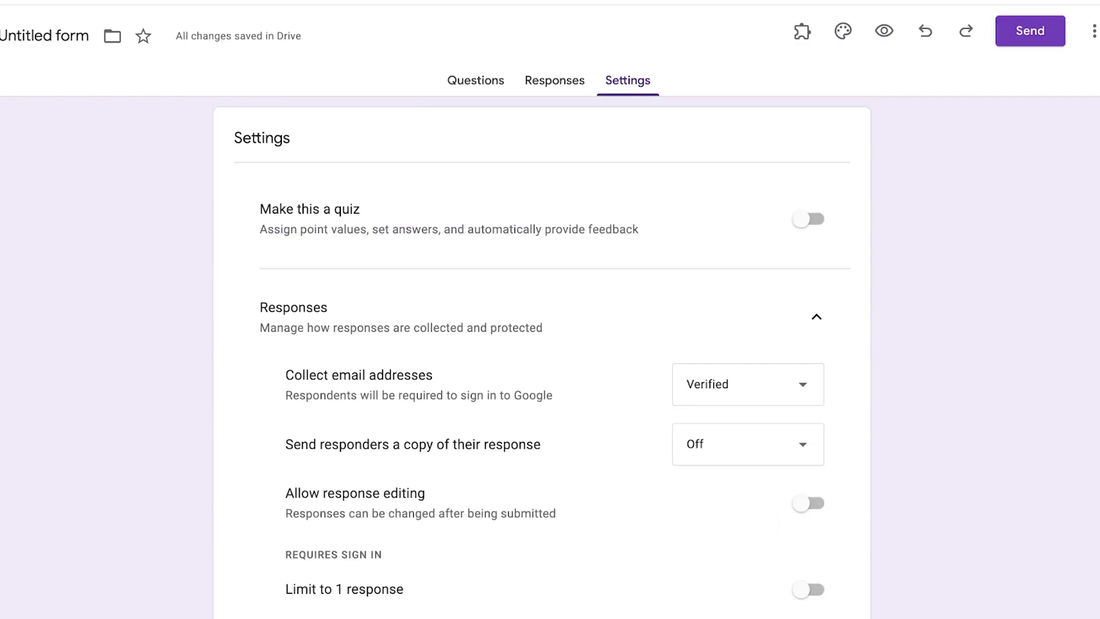
# Copy the booking form's Embed HTML code from the form's sending options
pyautogui.click(1029, 31)
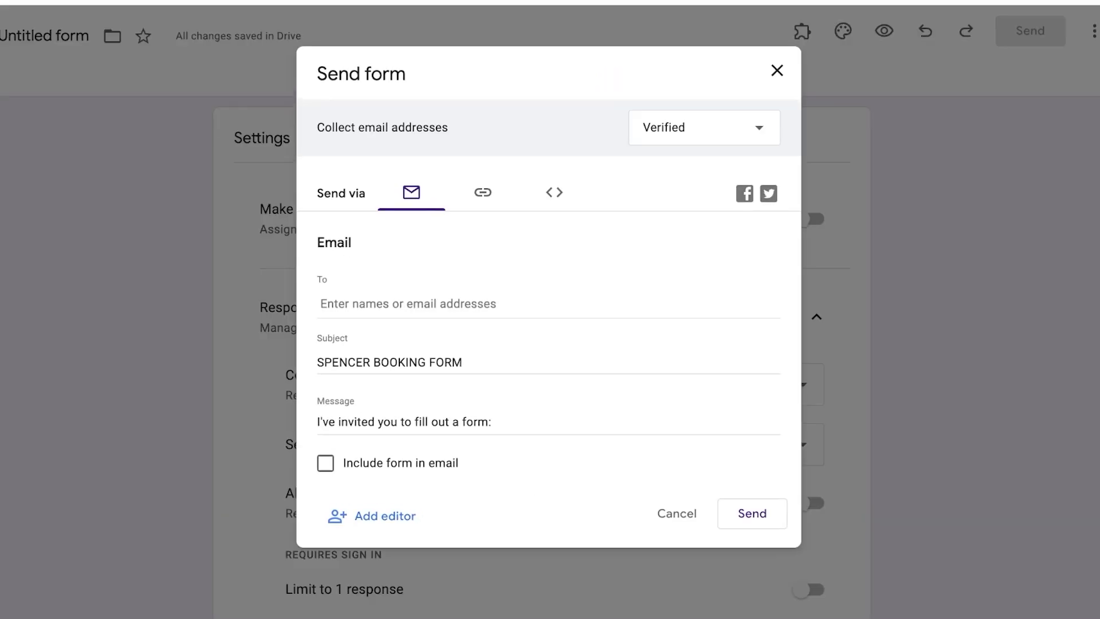
pyautogui.click(676, 513)
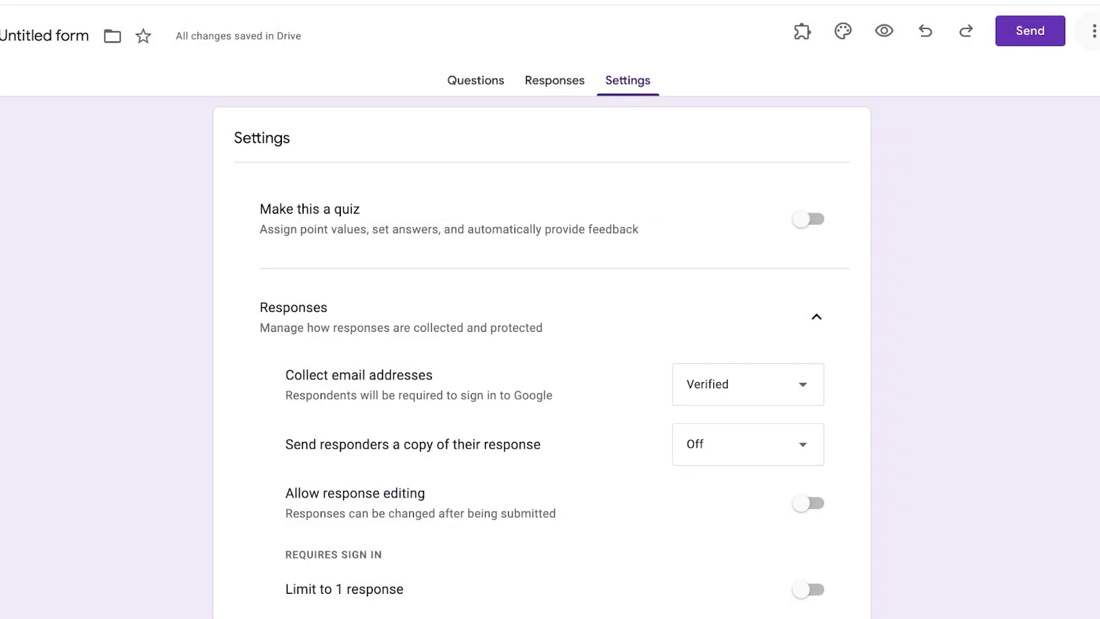
pyautogui.click(1029, 31)
pyautogui.click(483, 193)
pyautogui.click(554, 192)
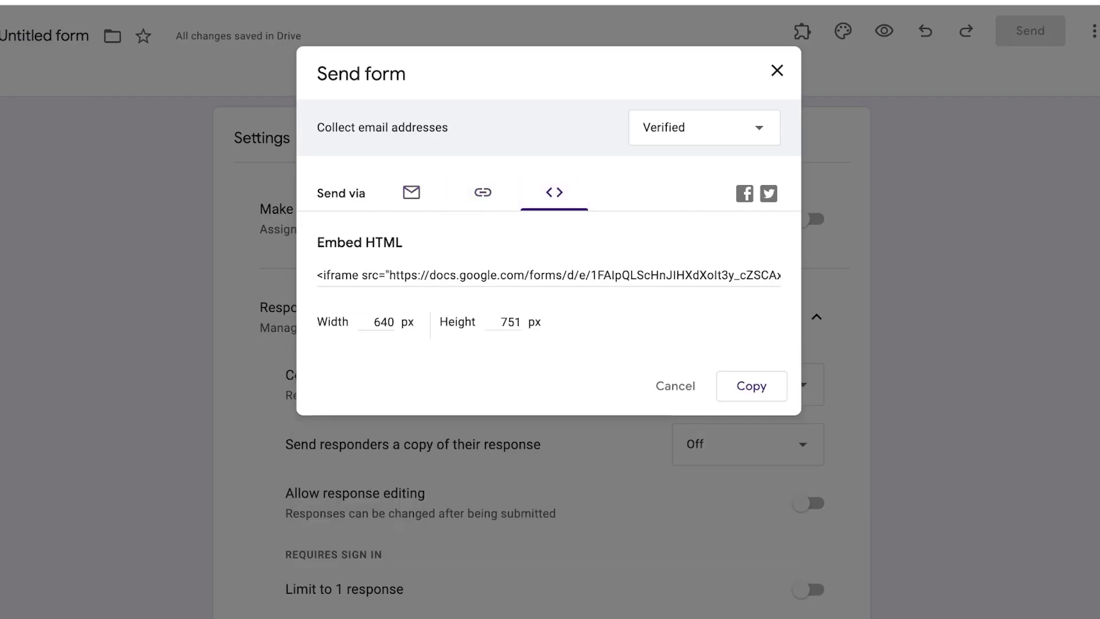
pyautogui.click(751, 386)
# Try to send the booking form by email without a recipient, and close the sending options
pyautogui.click(411, 192)
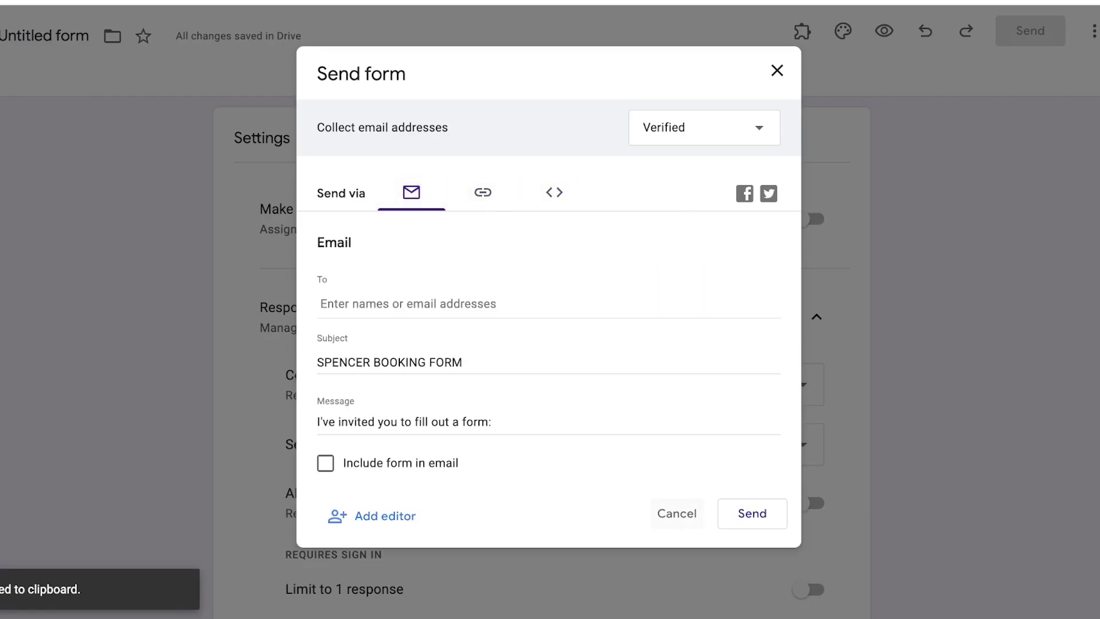
pyautogui.click(751, 513)
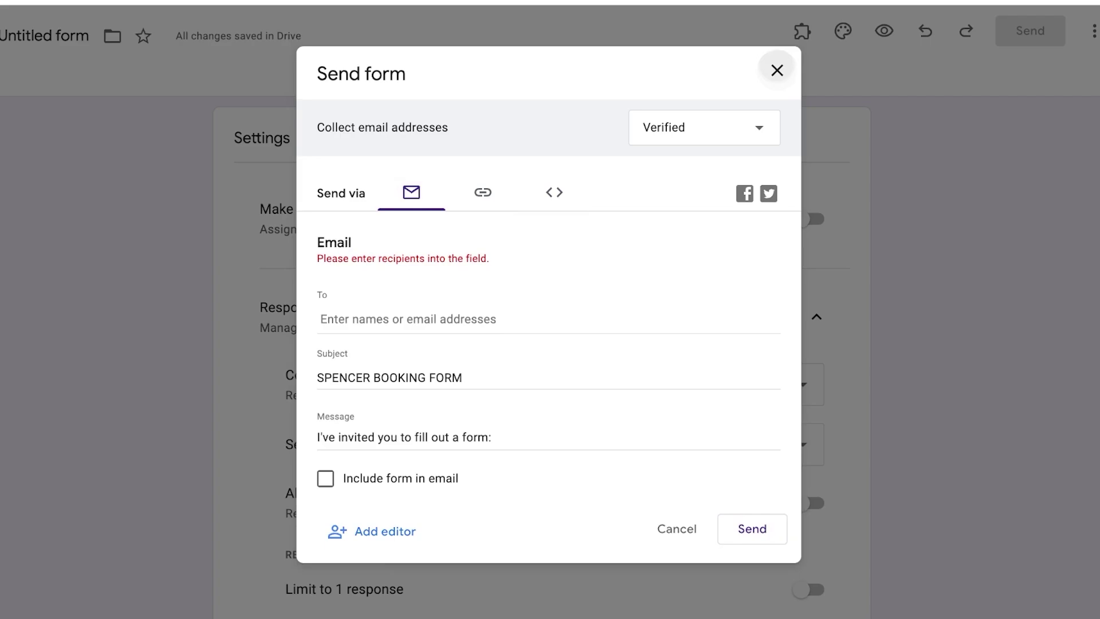
pyautogui.press('Escape')
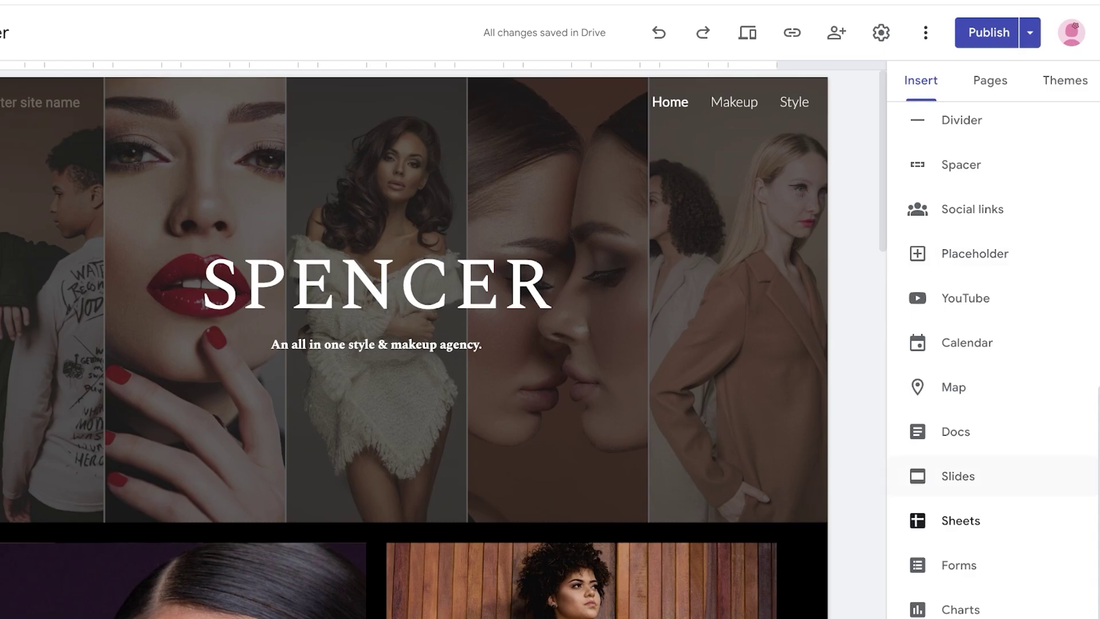
# Switch to Google Sites, insert SPENCER BOOKING FORM on the Home page and move it to the right side of its section
pyautogui.click(958, 565)
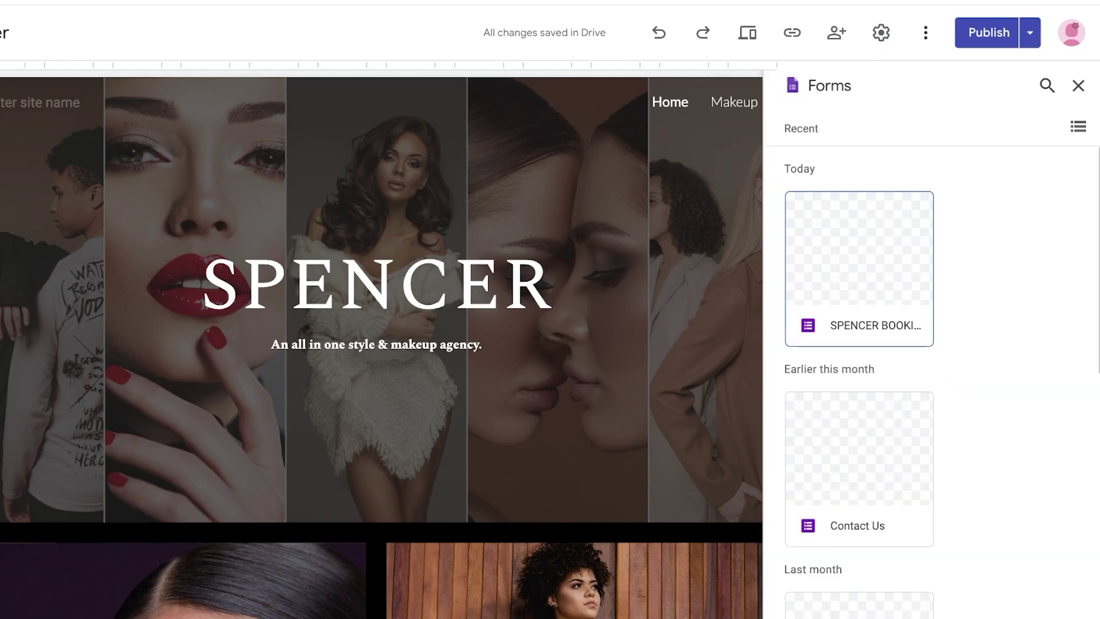
pyautogui.click(858, 269)
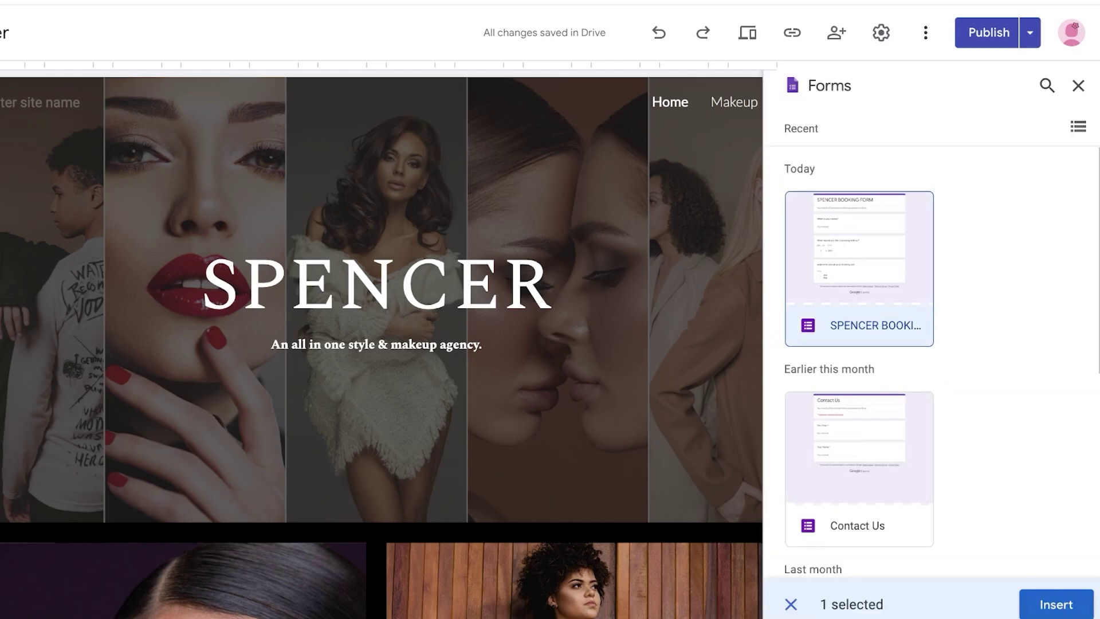
pyautogui.click(1055, 603)
pyautogui.scroll(-8, 435, 321)
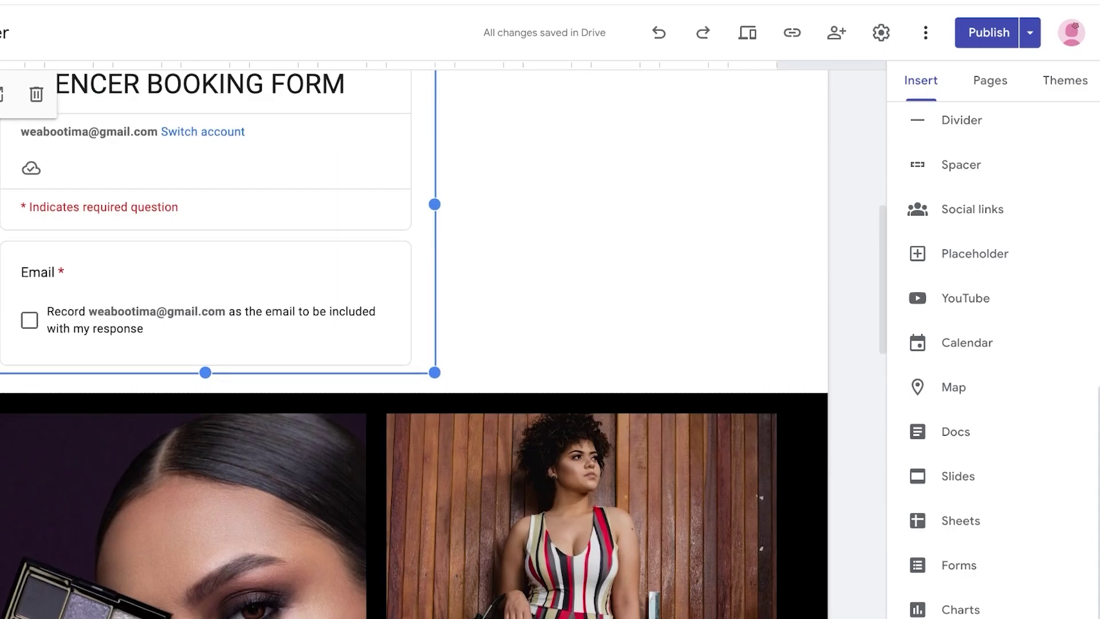
pyautogui.moveTo(223, 204); pyautogui.dragTo(596, 152)
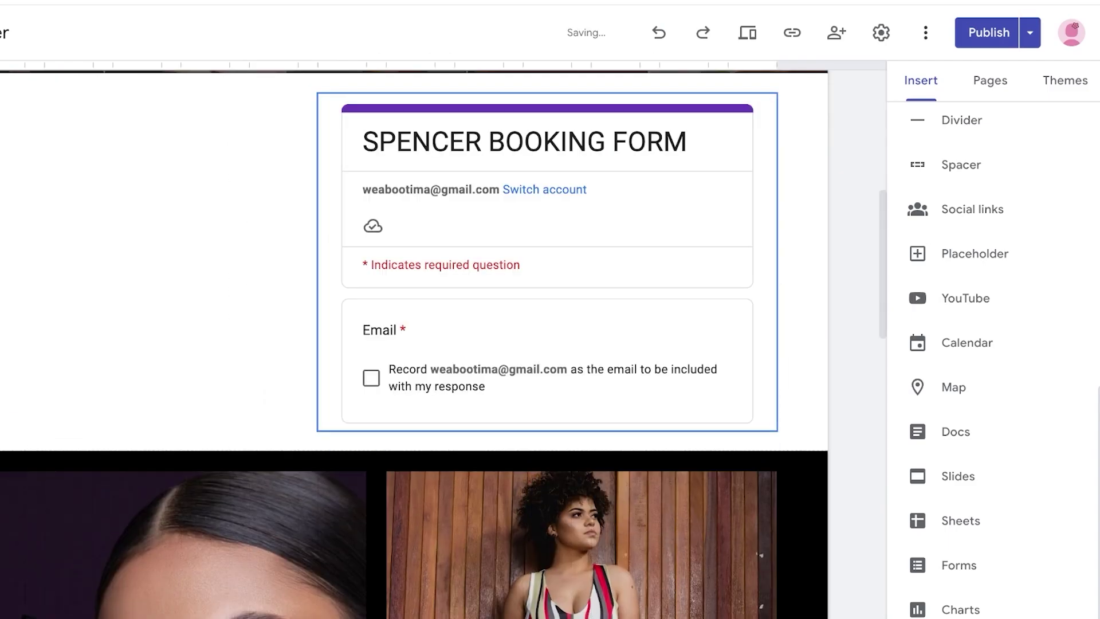
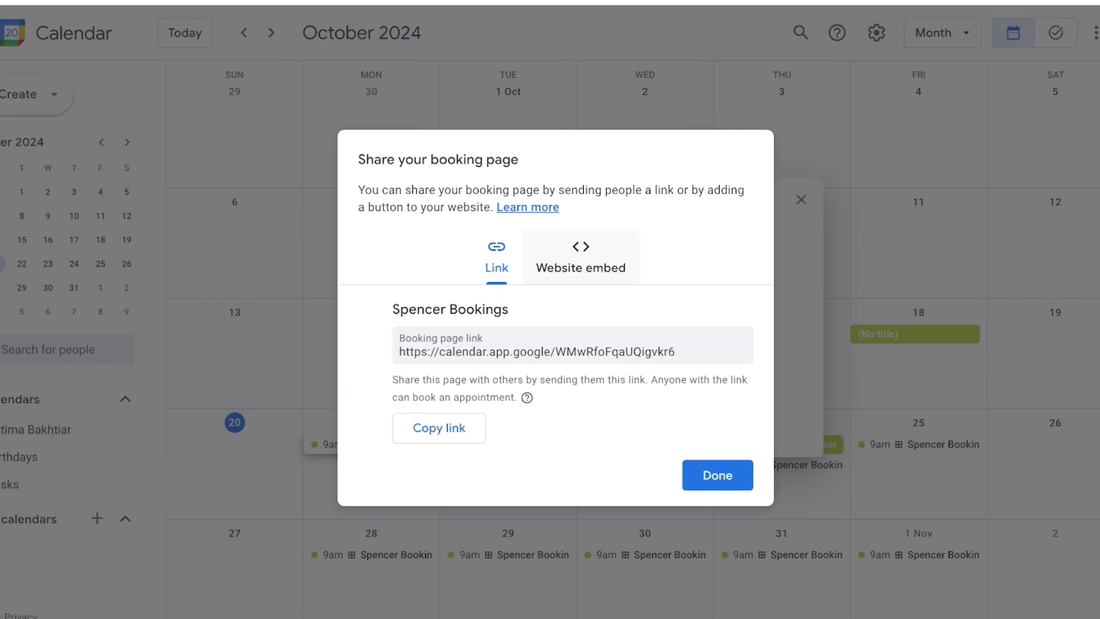
# Switch to Google Calendar and copy the Inline booking page embed code for Spencer Bookings from its website embed sharing options
pyautogui.click(580, 256)
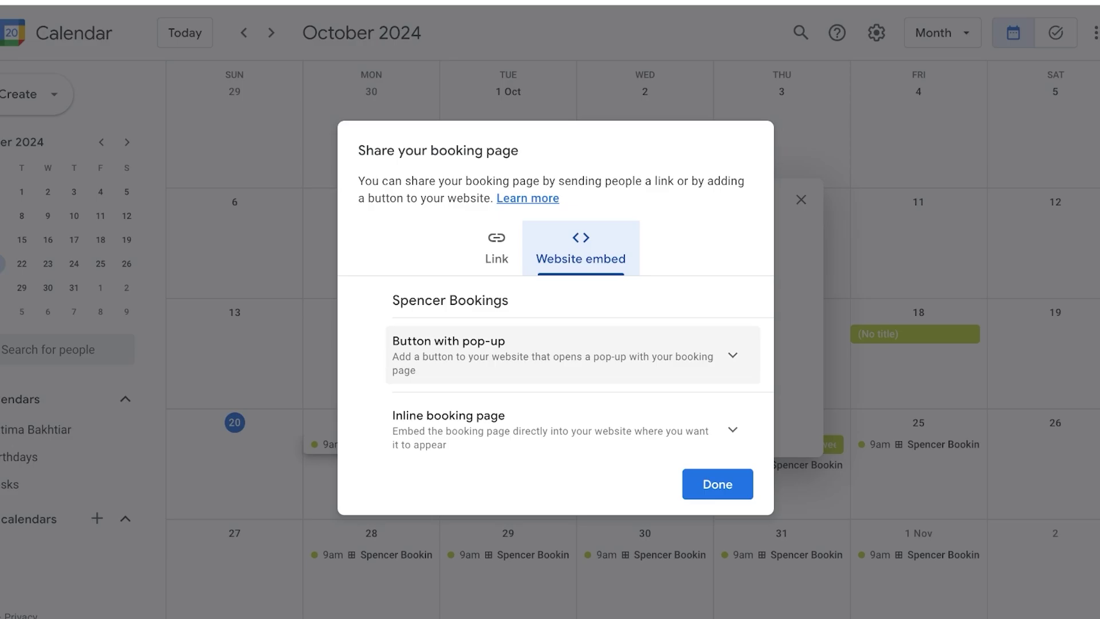
pyautogui.click(564, 429)
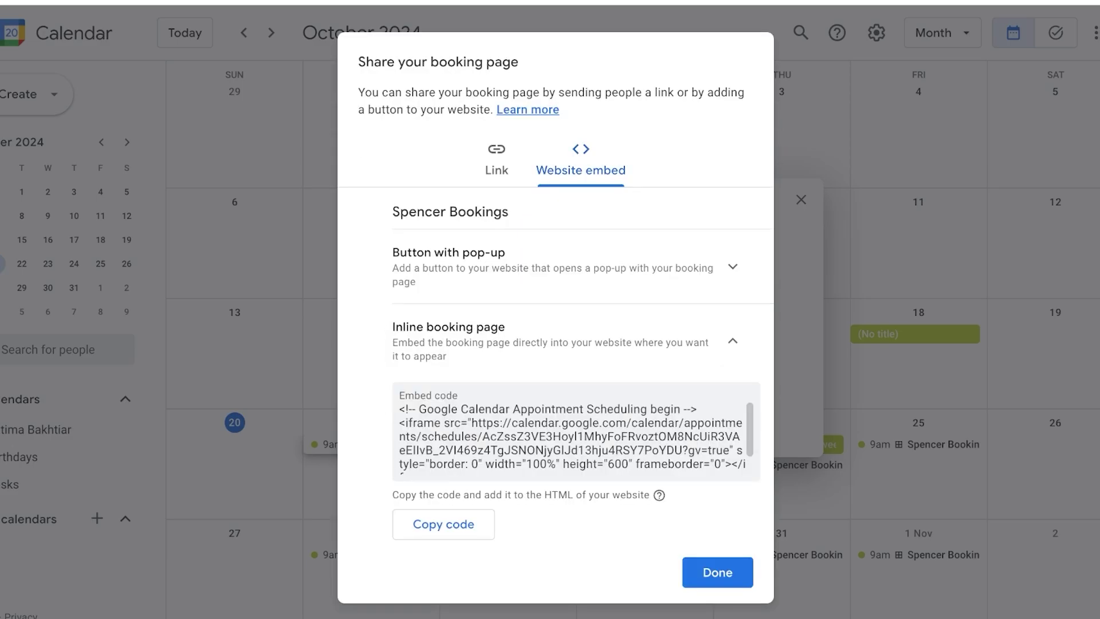
pyautogui.click(443, 523)
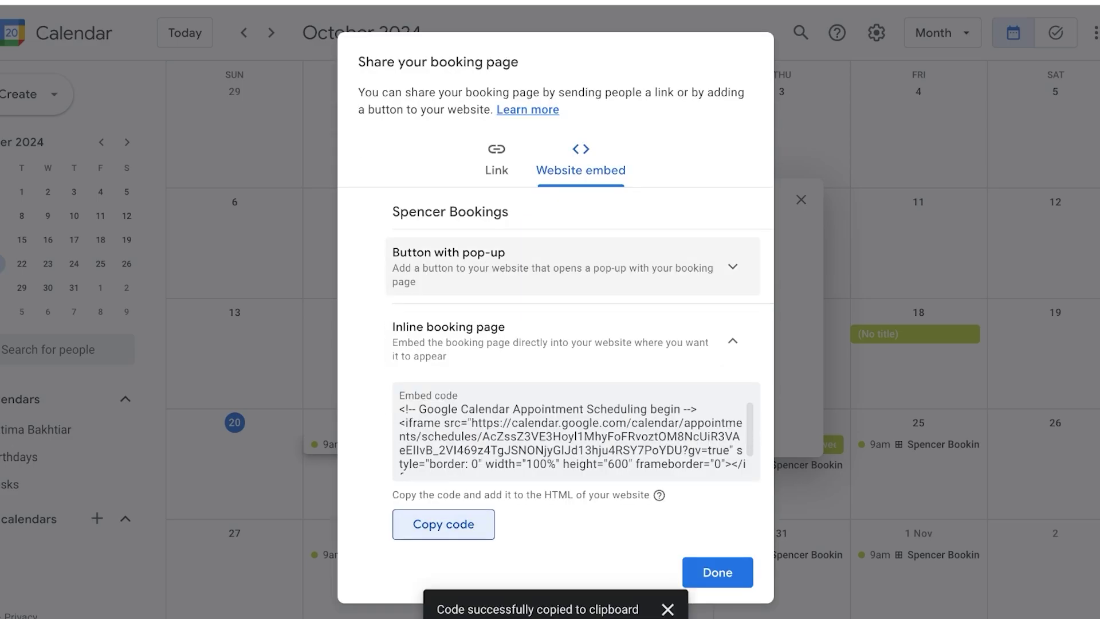
pyautogui.click(572, 266)
pyautogui.click(572, 266)
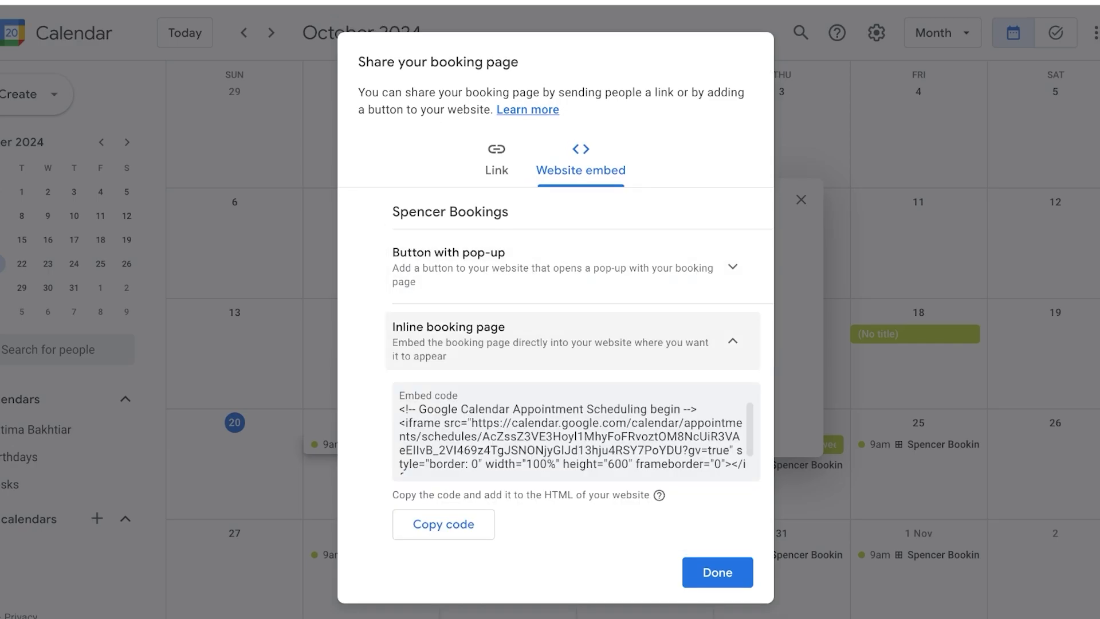
pyautogui.click(443, 524)
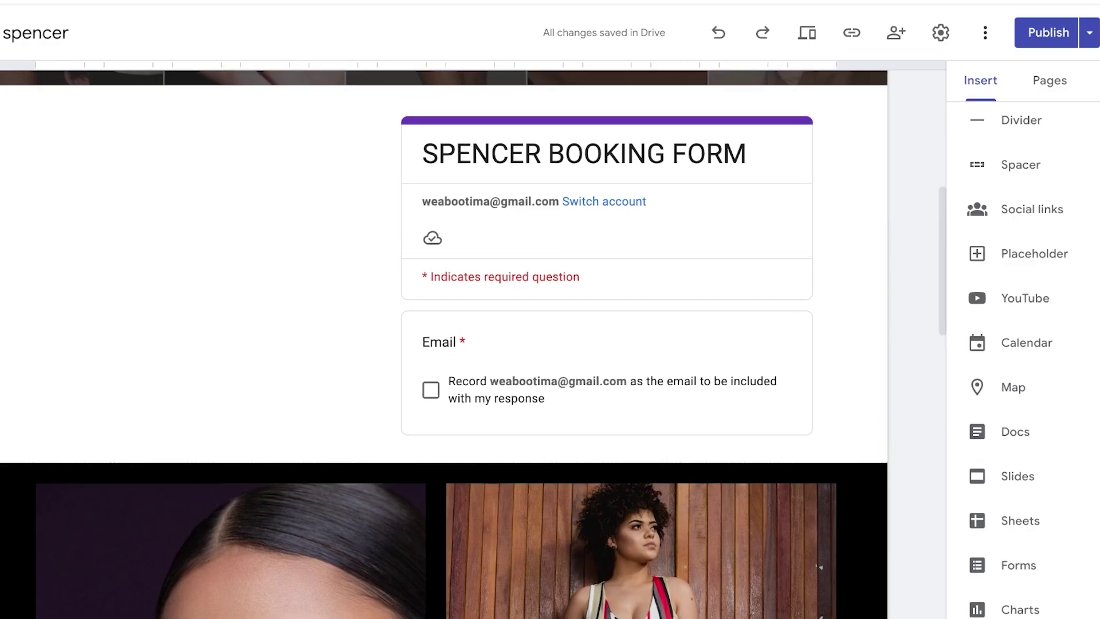
# Switch to Google Sites and embed the copied Google Calendar appointment scheduling code on the spencer Home page
pyautogui.scroll(10, 991, 344)
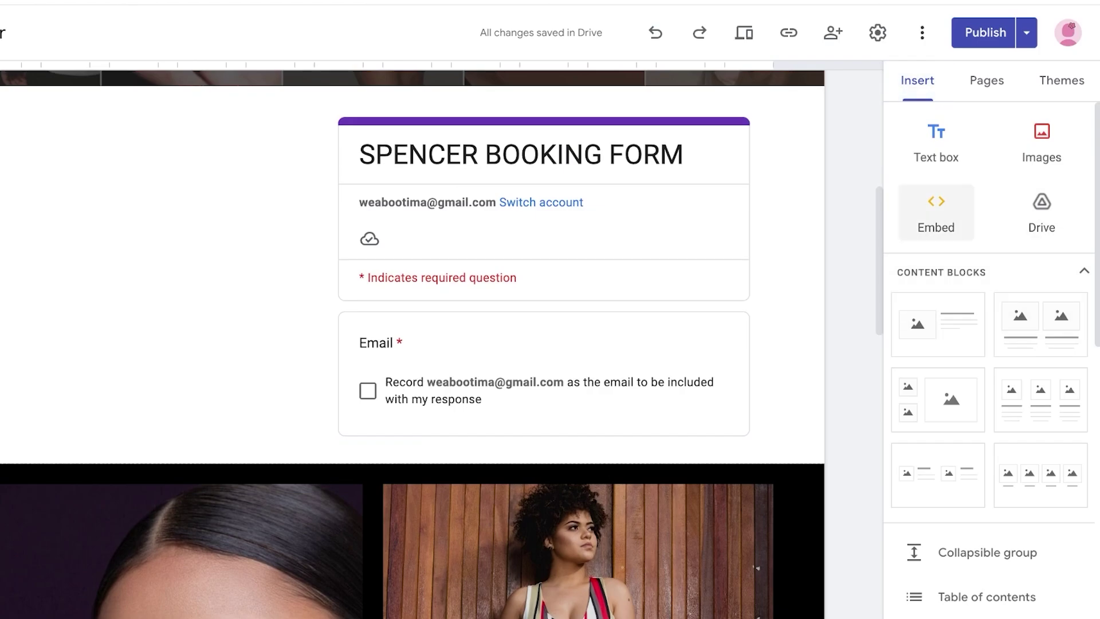
pyautogui.click(935, 212)
pyautogui.click(402, 271)
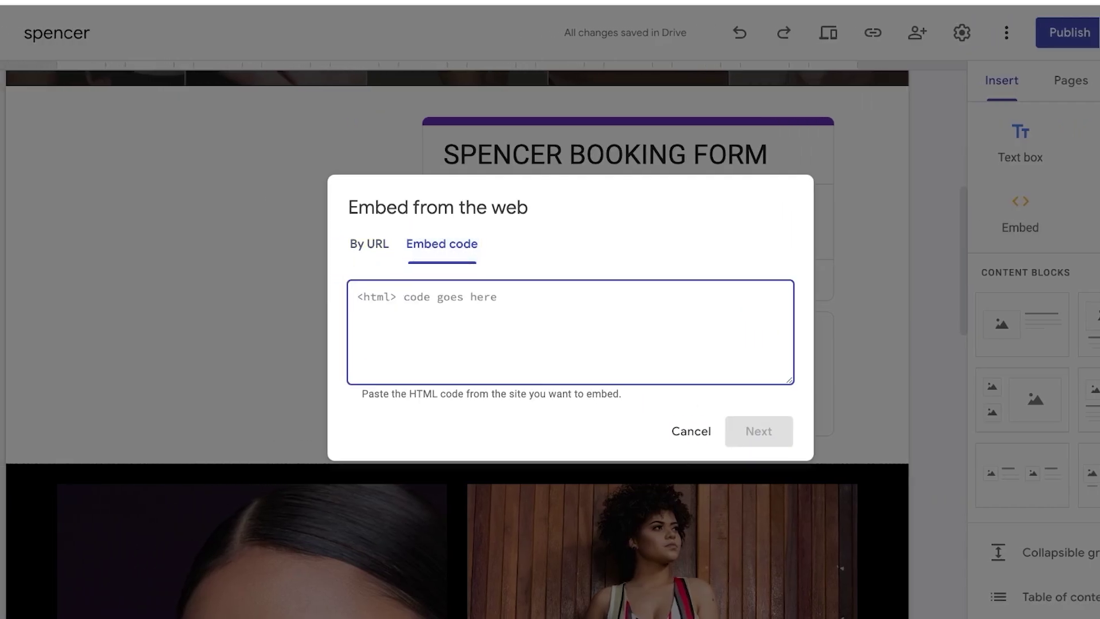
pyautogui.hotkey('ctrl', 'v')
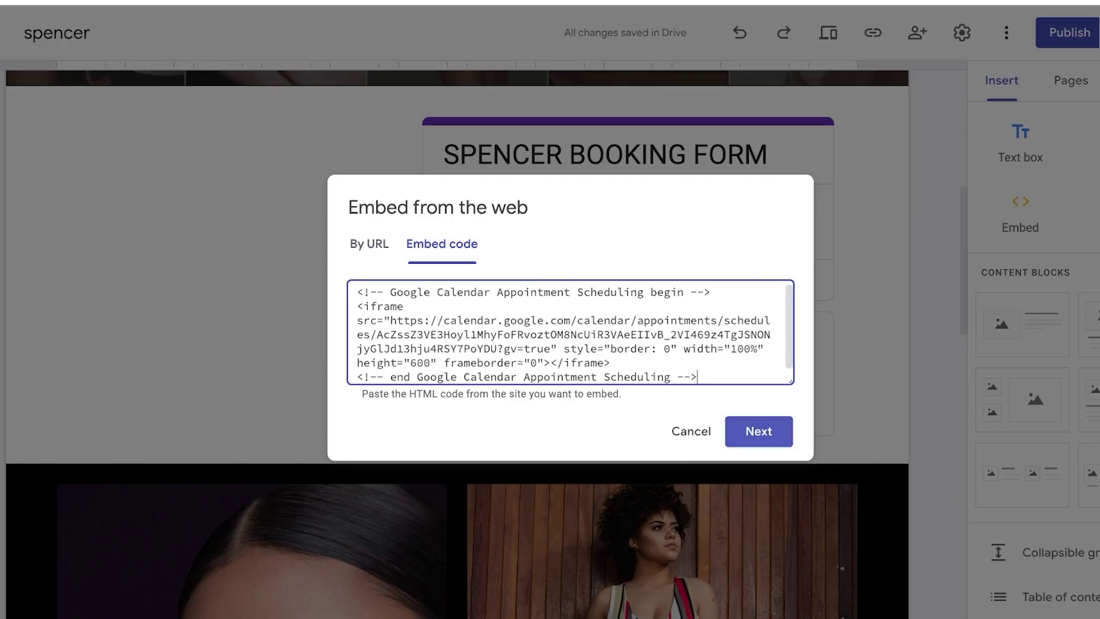
pyautogui.click(758, 431)
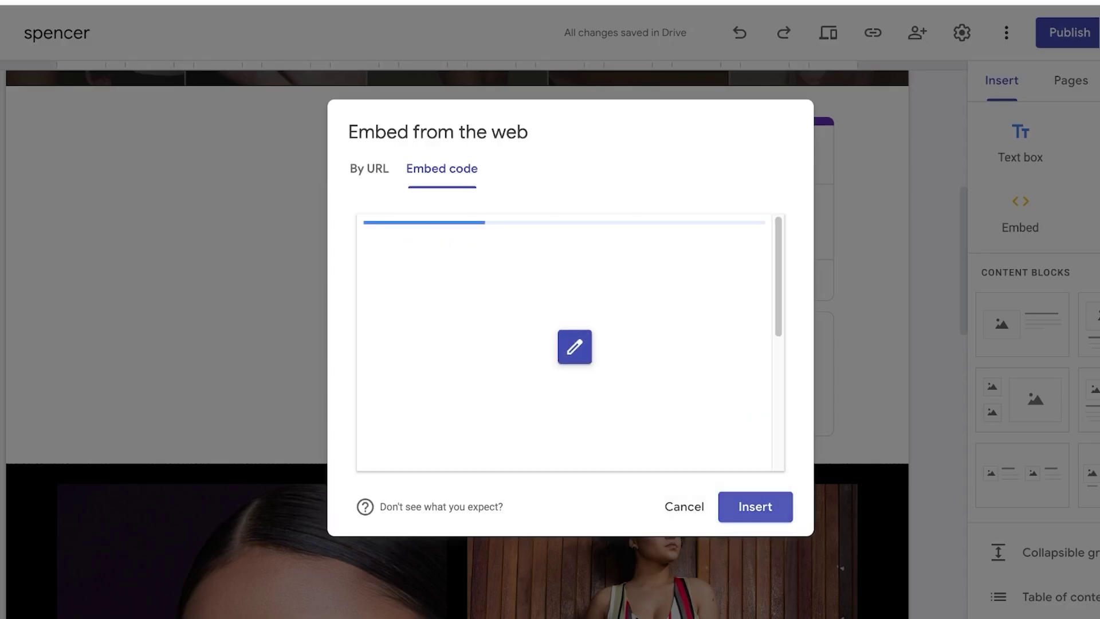
pyautogui.click(755, 506)
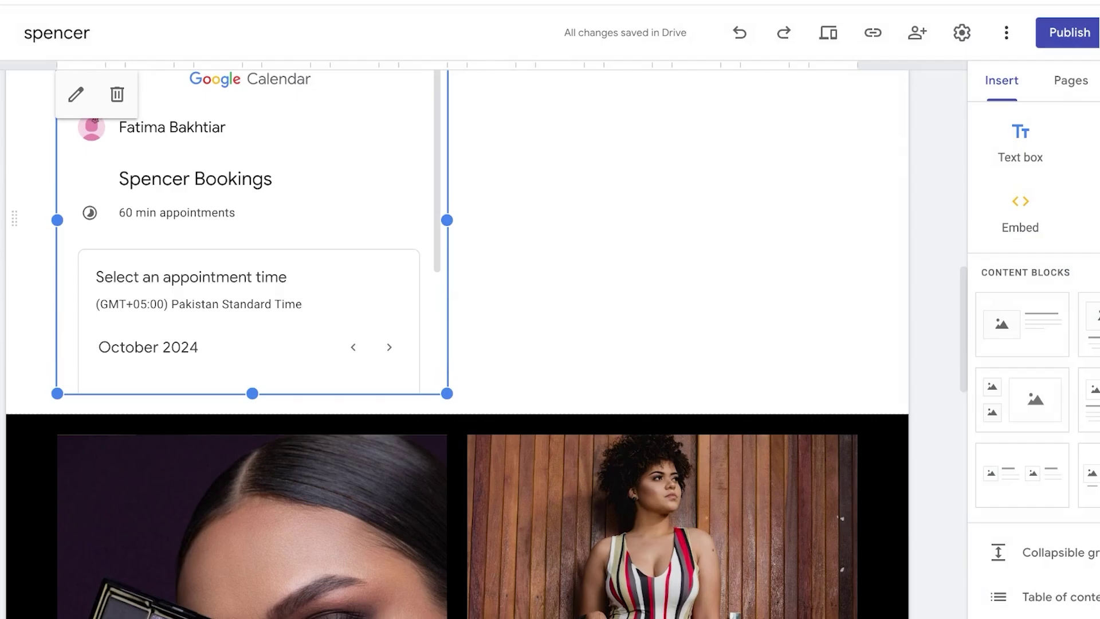
# Widen the embedded Spencer Bookings calendar to the full content width and extend its height to show the appointment times
pyautogui.moveTo(446, 393); pyautogui.dragTo(874, 393)
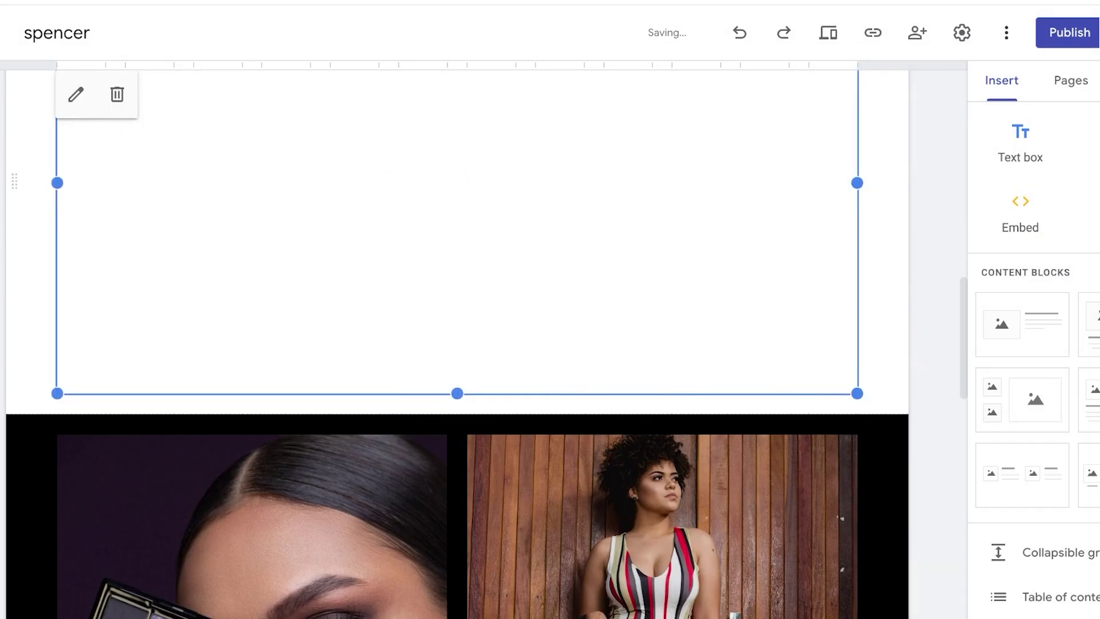
pyautogui.moveTo(457, 393); pyautogui.dragTo(457, 479)
pyautogui.scroll(12, 457, 344)
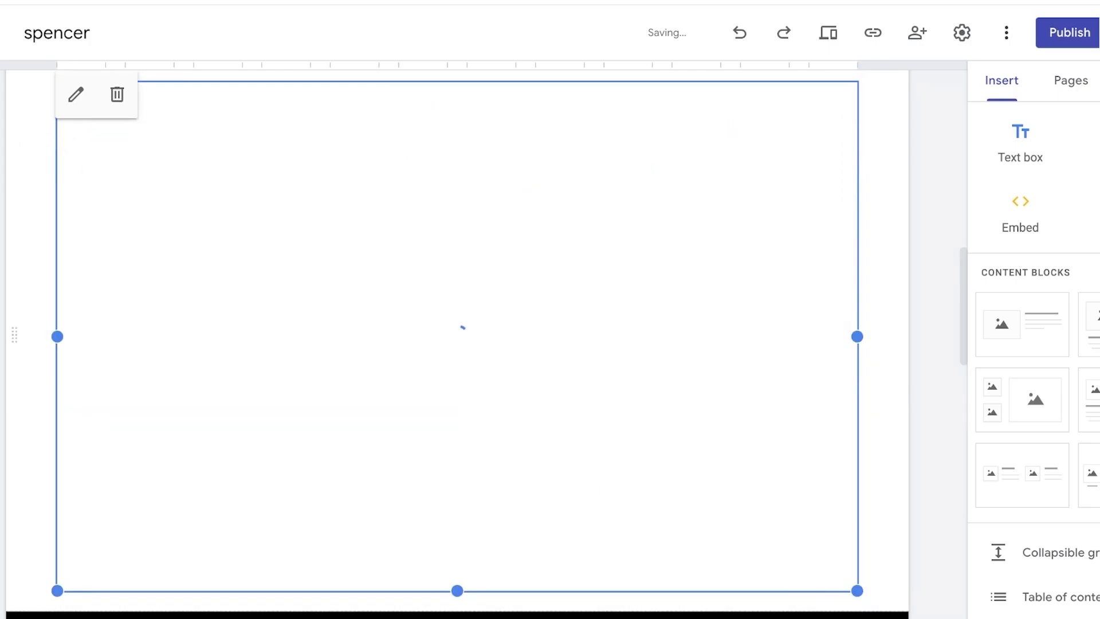
pyautogui.scroll(-3, 457, 344)
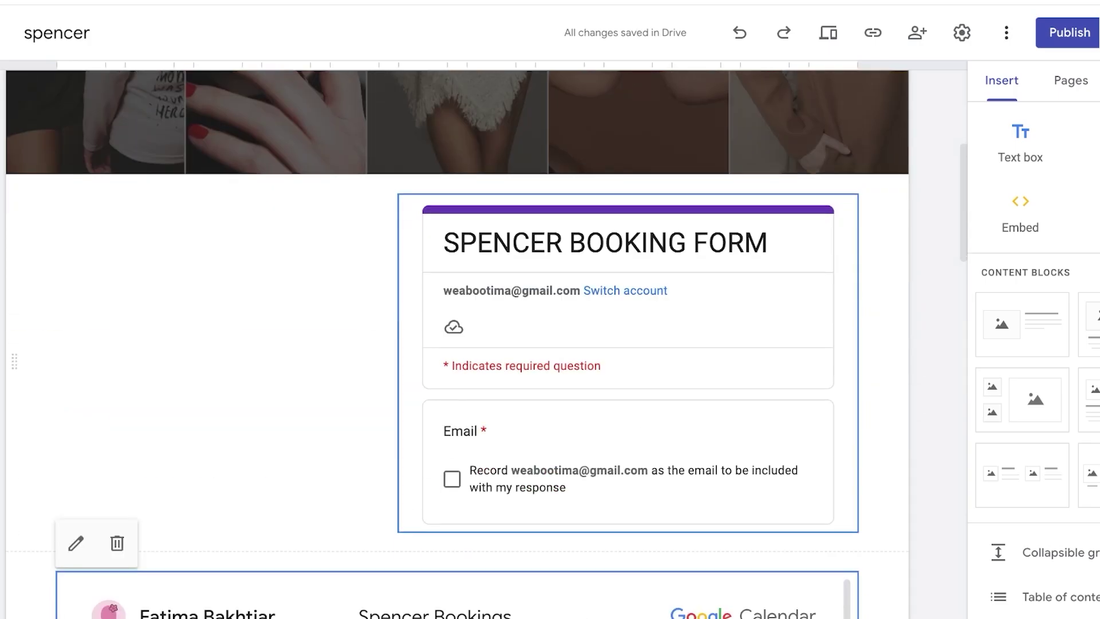
pyautogui.scroll(-8, 457, 344)
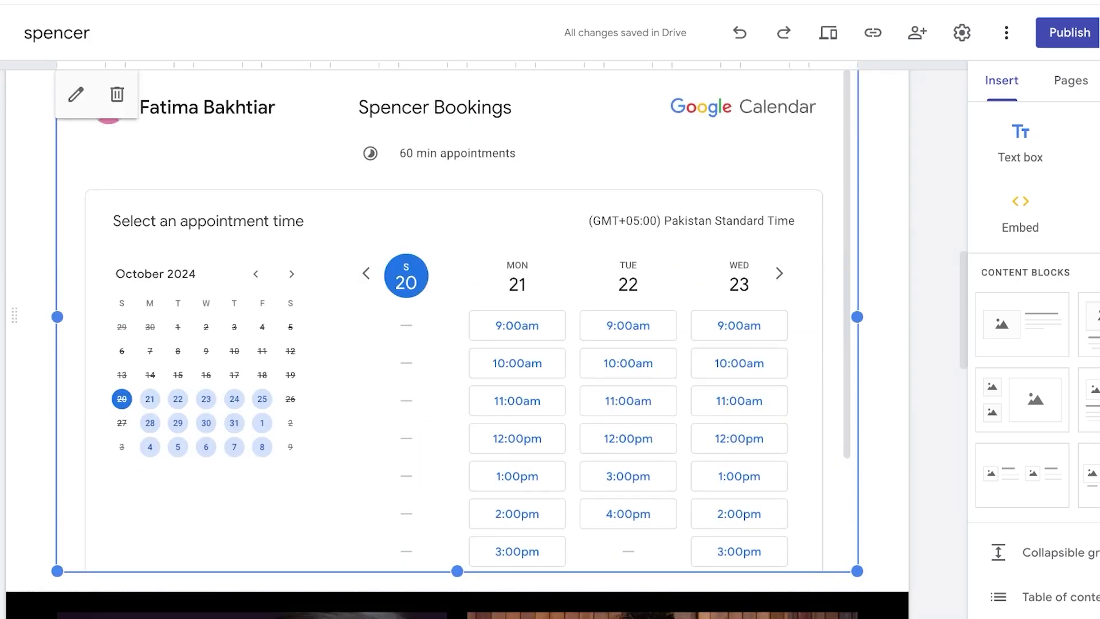
# Make the embedded booking calendar slightly taller and review the Home page from its header down
pyautogui.scroll(3, 457, 344)
pyautogui.scroll(-3, 457, 344)
pyautogui.scroll(-3, 456, 344)
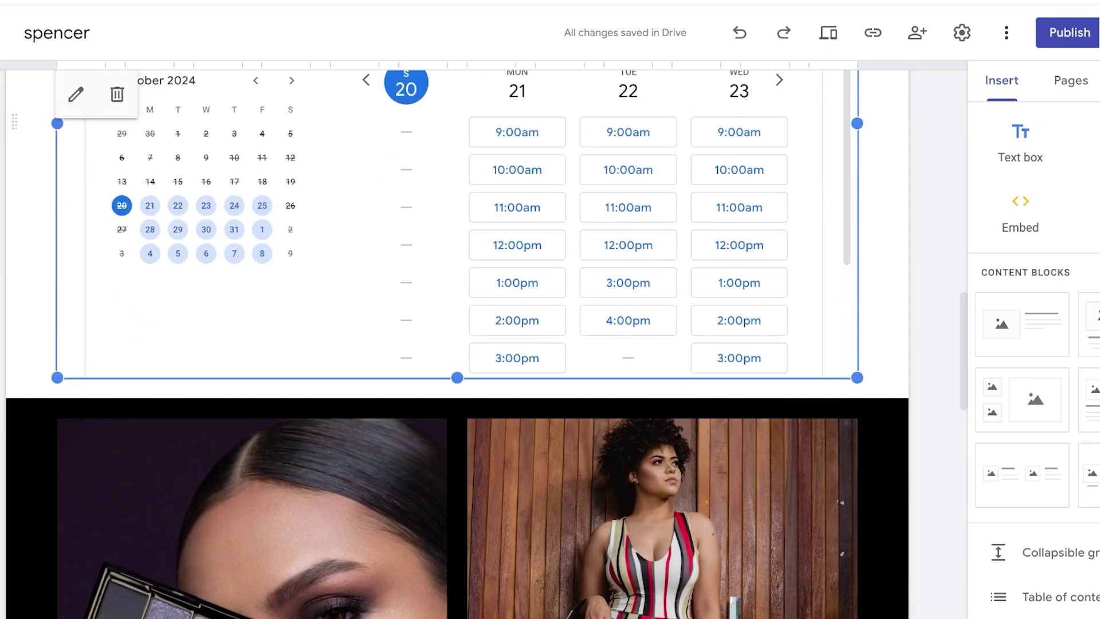
pyautogui.moveTo(457, 377); pyautogui.dragTo(457, 387)
pyautogui.scroll(5, 457, 344)
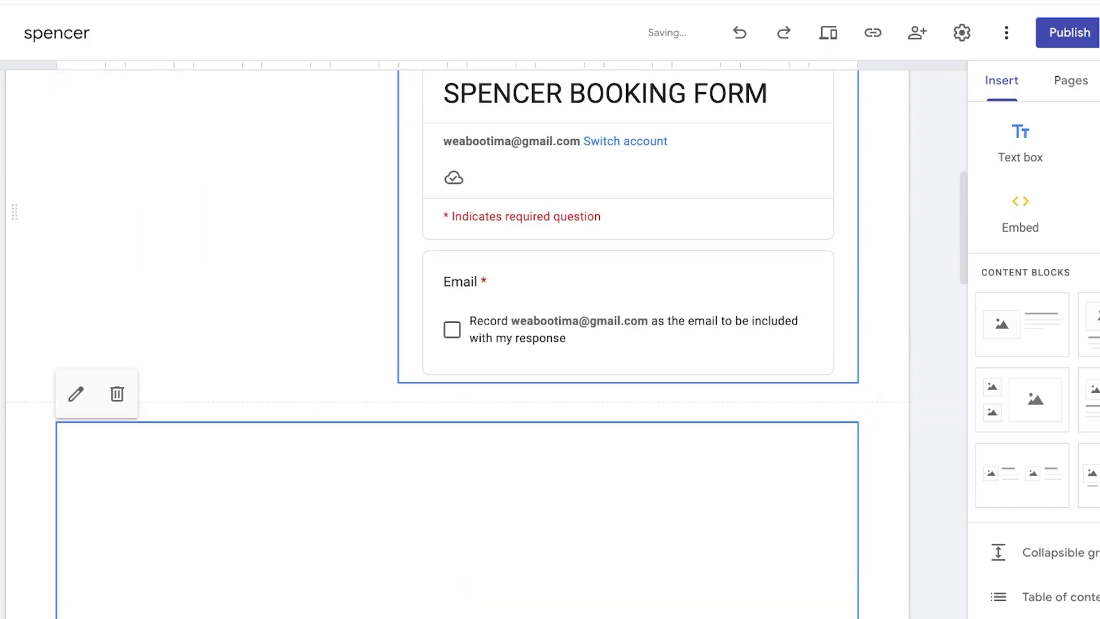
pyautogui.scroll(8, 457, 344)
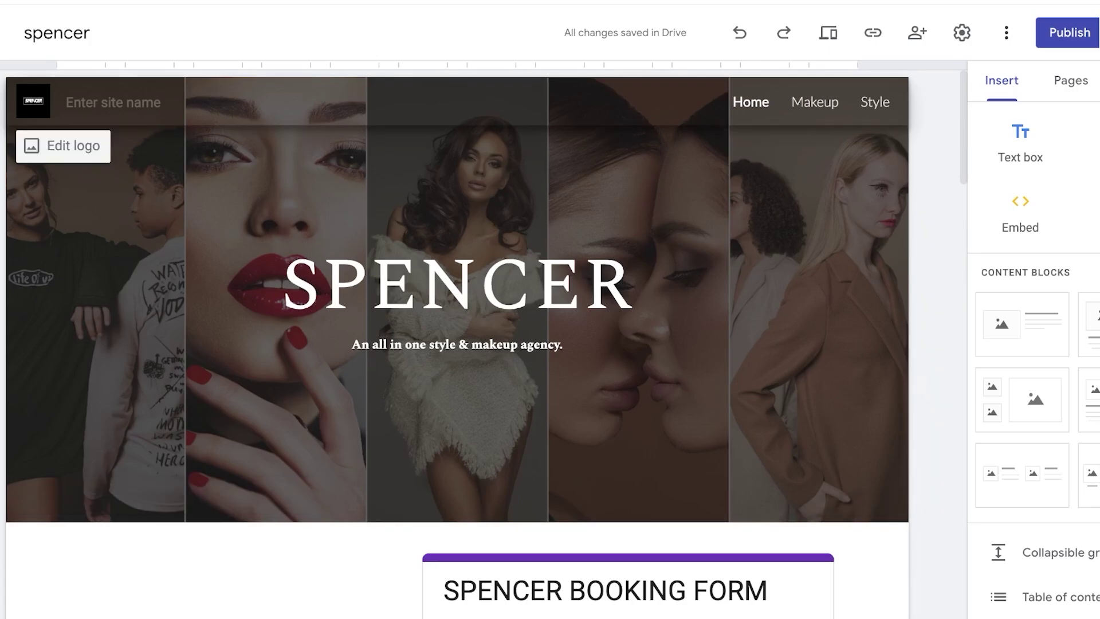
pyautogui.scroll(-20, 457, 344)
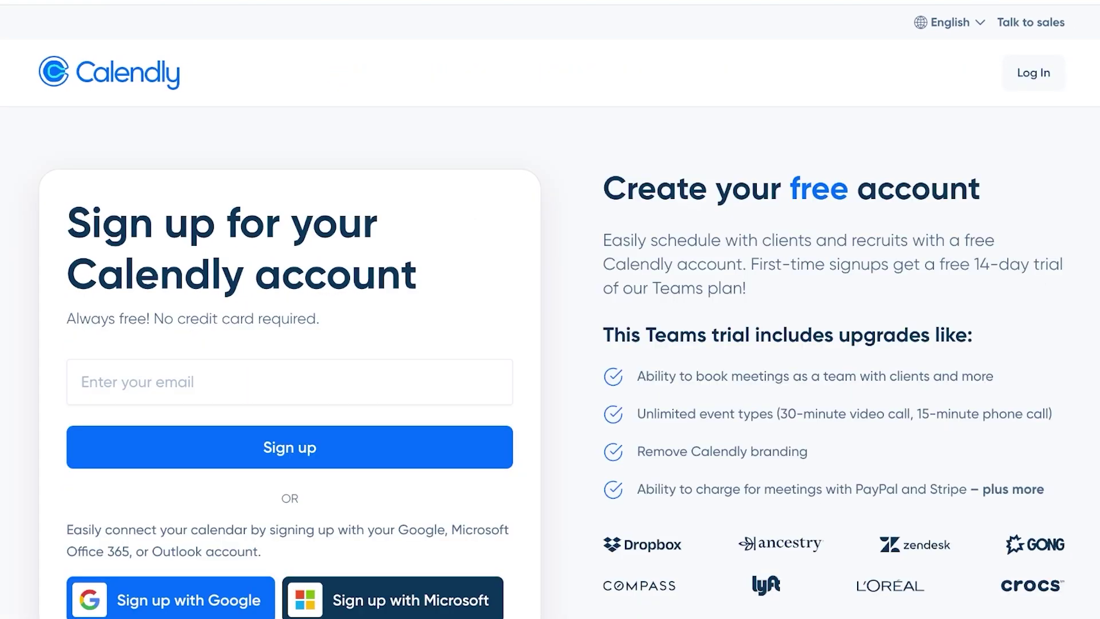
# Switch to Calendly, sign up with the Google account and grant Calendly access to it
pyautogui.scroll(-7, 550, 344)
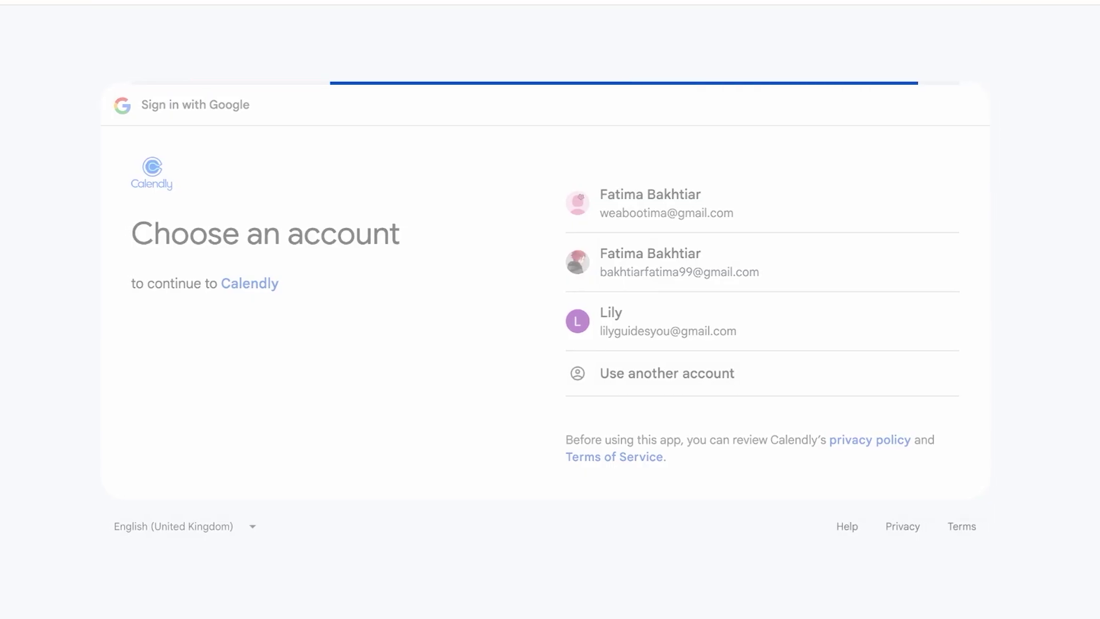
pyautogui.click(859, 406)
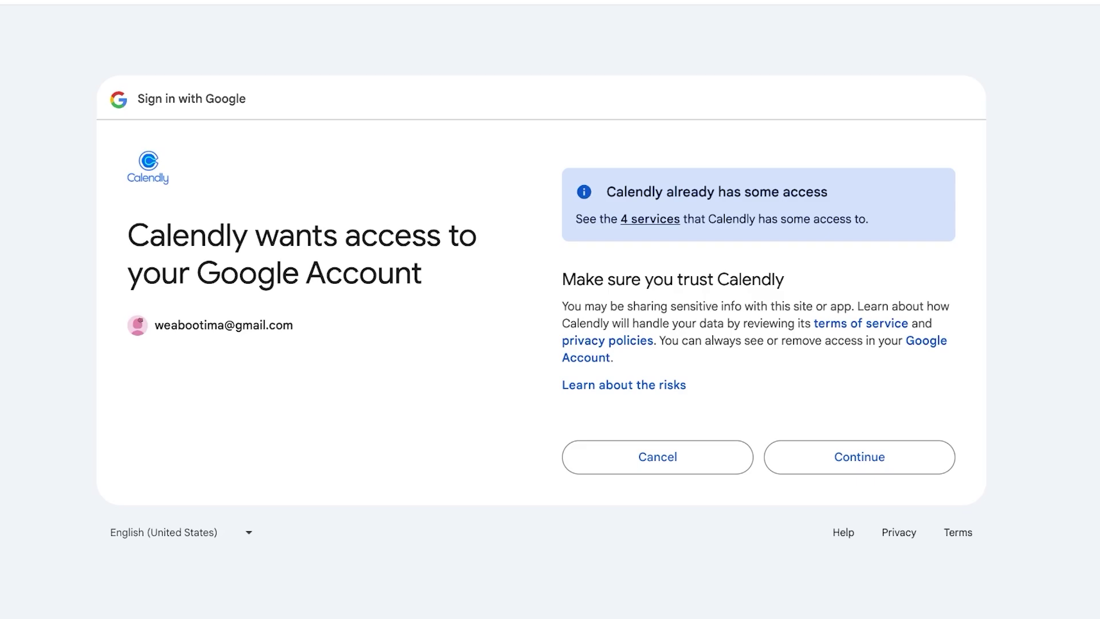
pyautogui.click(859, 457)
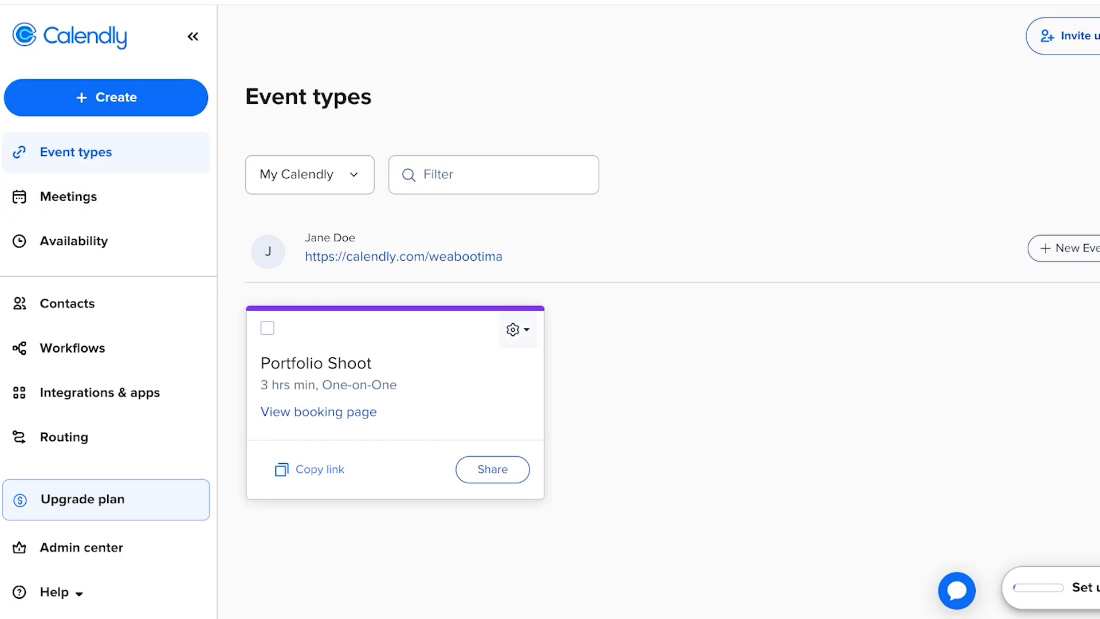
# Delete the Portfolio Shoot event type and confirm the deletion
pyautogui.click(517, 332)
pyautogui.click(449, 470)
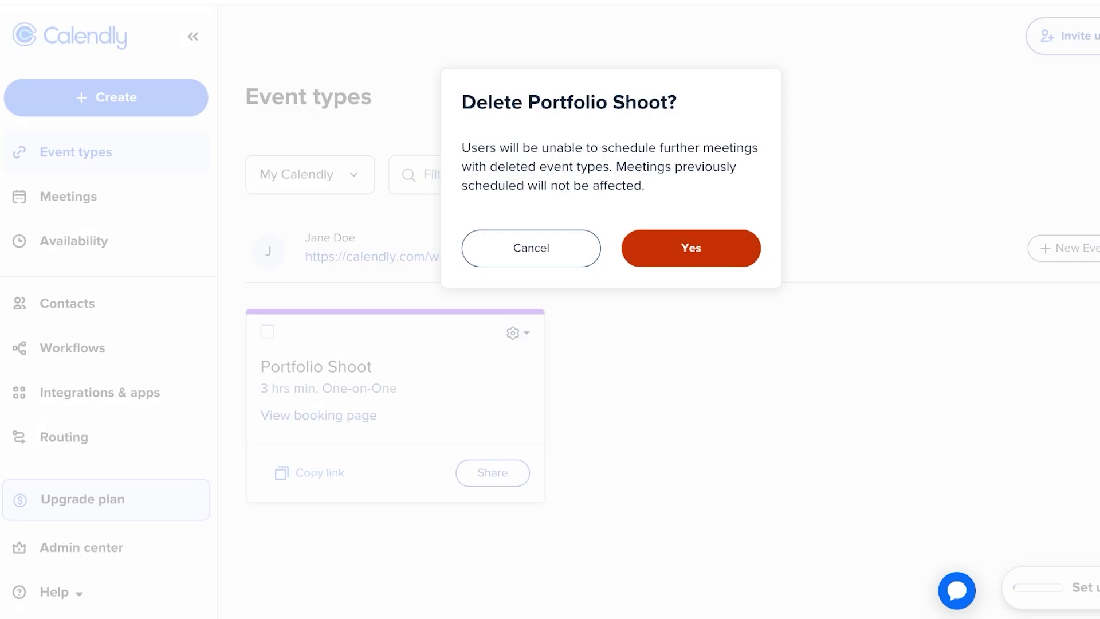
pyautogui.click(691, 248)
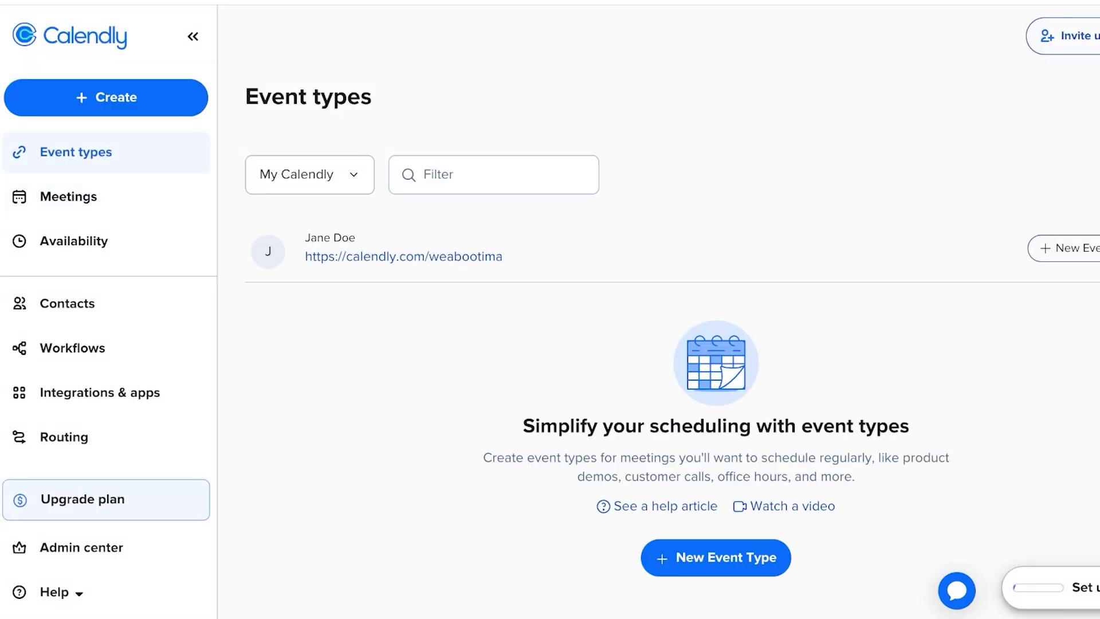
# Go to the Availability settings and set the start of Sunday's weekly working hours to 9:00am
pyautogui.click(73, 241)
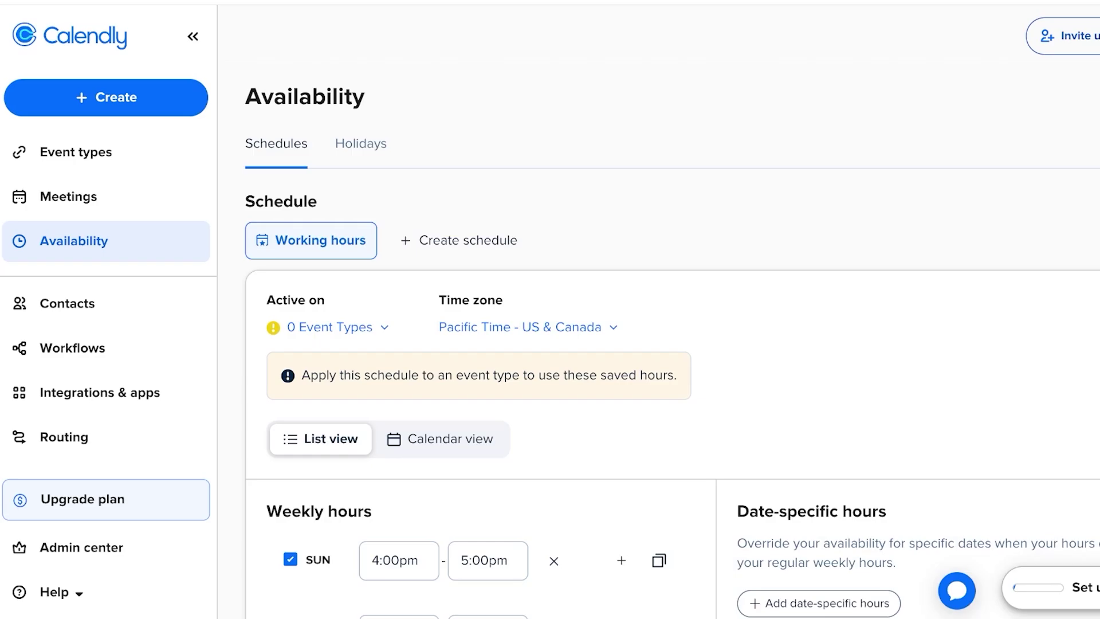
pyautogui.scroll(-8, 659, 339)
pyautogui.scroll(8, 659, 339)
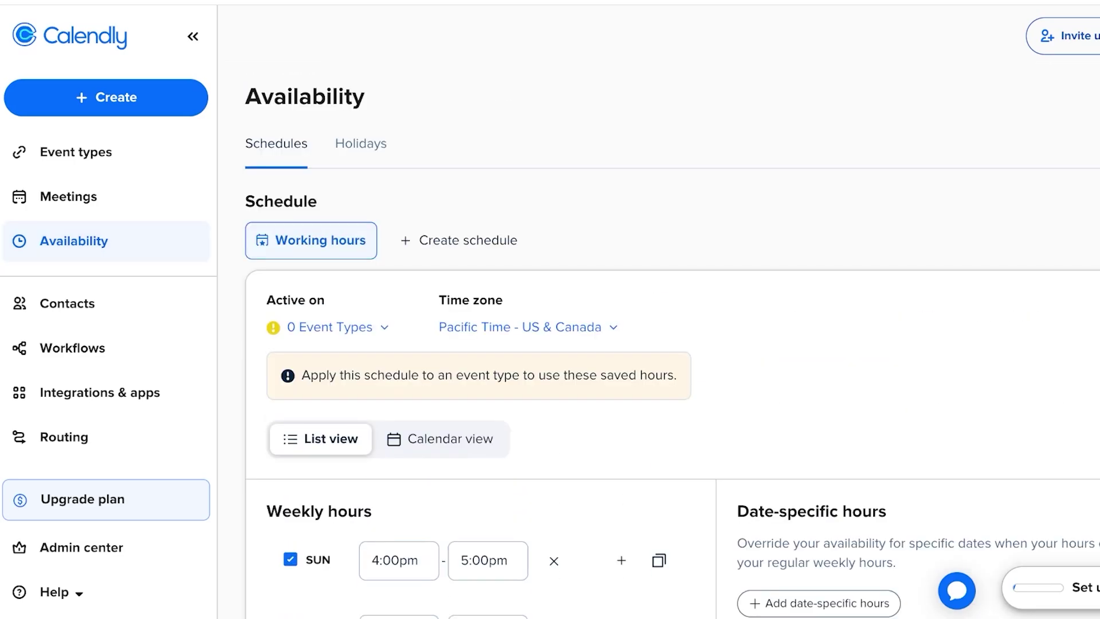
pyautogui.scroll(-3, 659, 344)
pyautogui.scroll(-6, 659, 344)
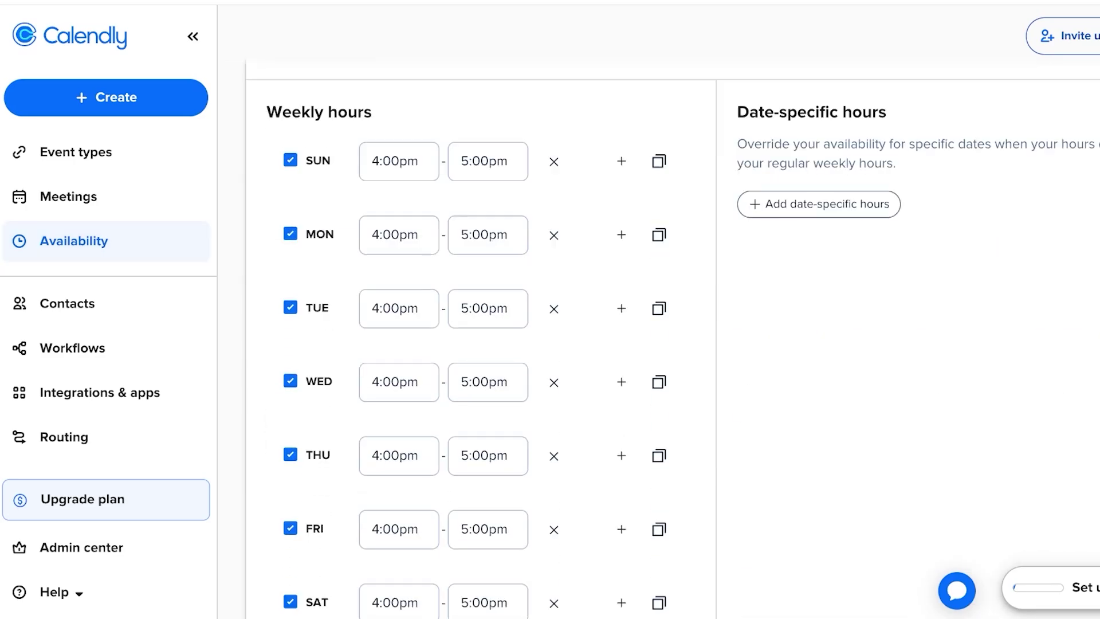
pyautogui.scroll(4, 658, 344)
pyautogui.click(383, 213)
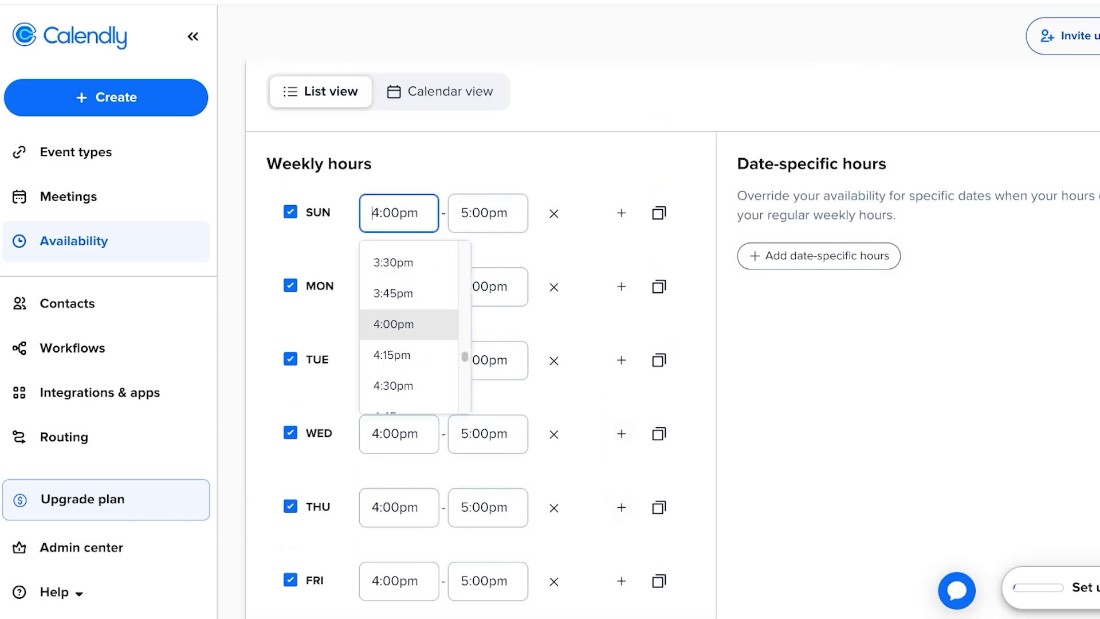
pyautogui.scroll(20, 408, 275)
pyautogui.scroll(-10, 409, 321)
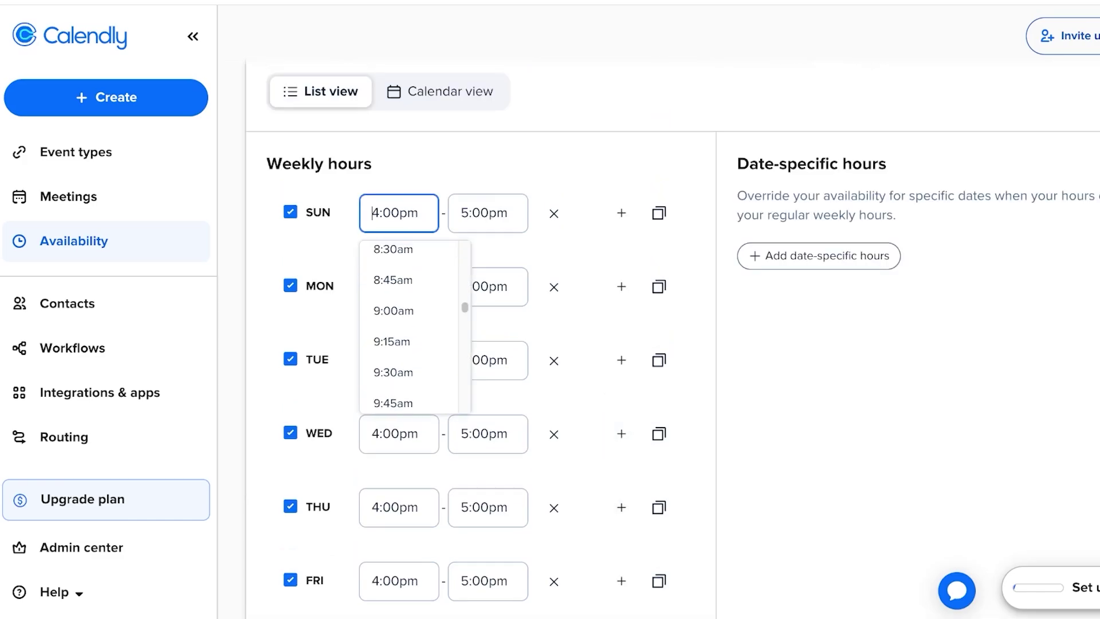
pyautogui.click(394, 310)
pyautogui.click(480, 212)
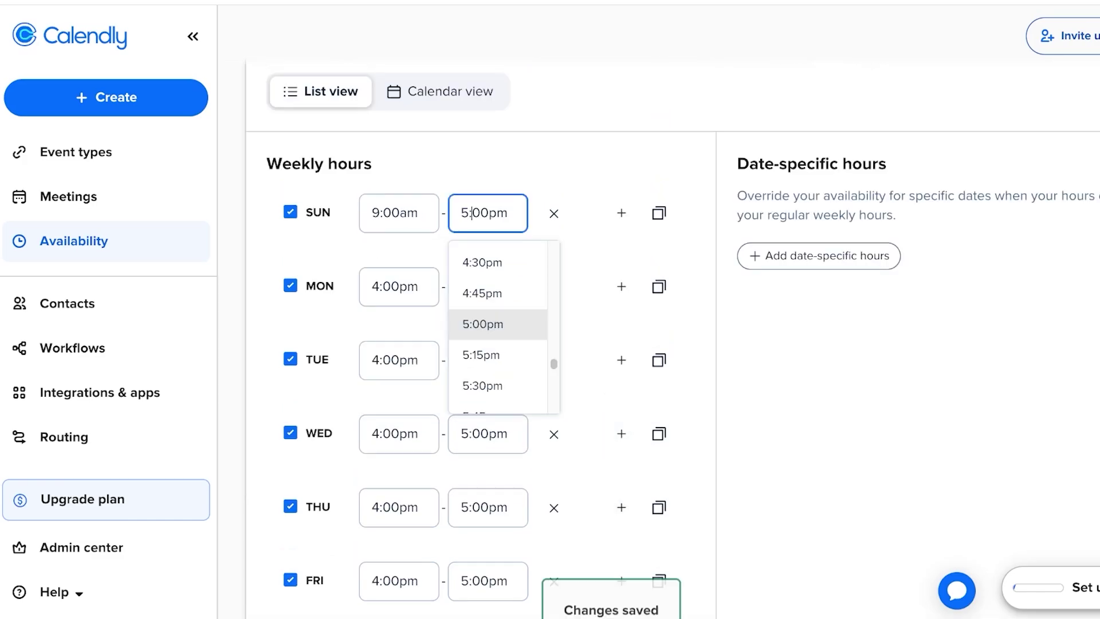
pyautogui.click(590, 229)
# Copy Sunday's working hours to Monday, Tuesday, Wednesday and Thursday, and look over the schedule
pyautogui.click(659, 213)
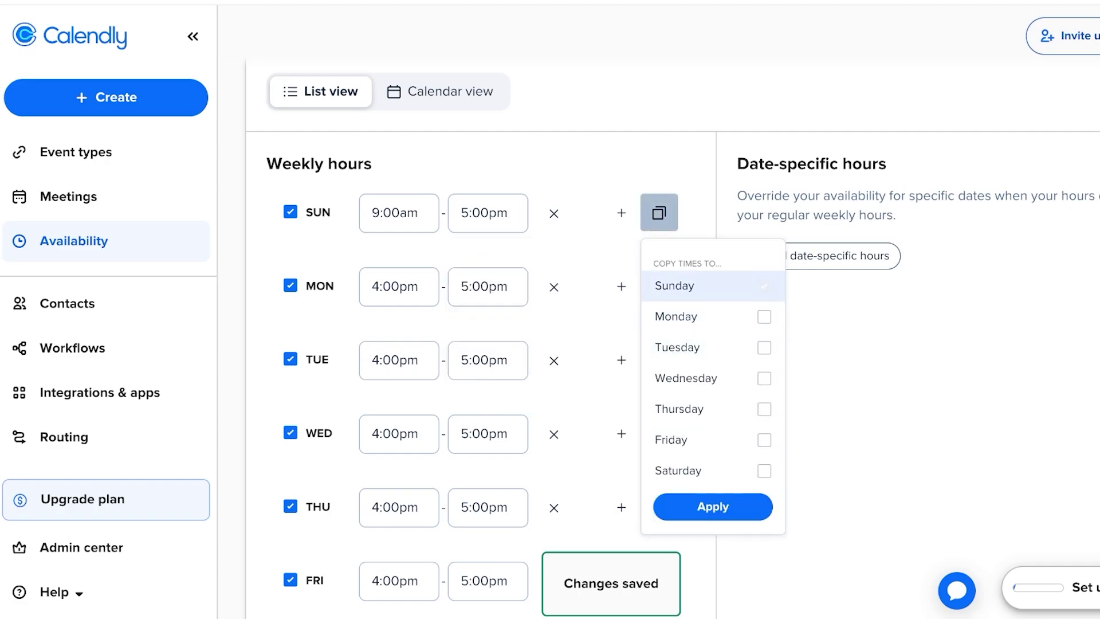
pyautogui.click(763, 316)
pyautogui.click(764, 347)
pyautogui.click(764, 347)
pyautogui.click(763, 378)
pyautogui.click(764, 347)
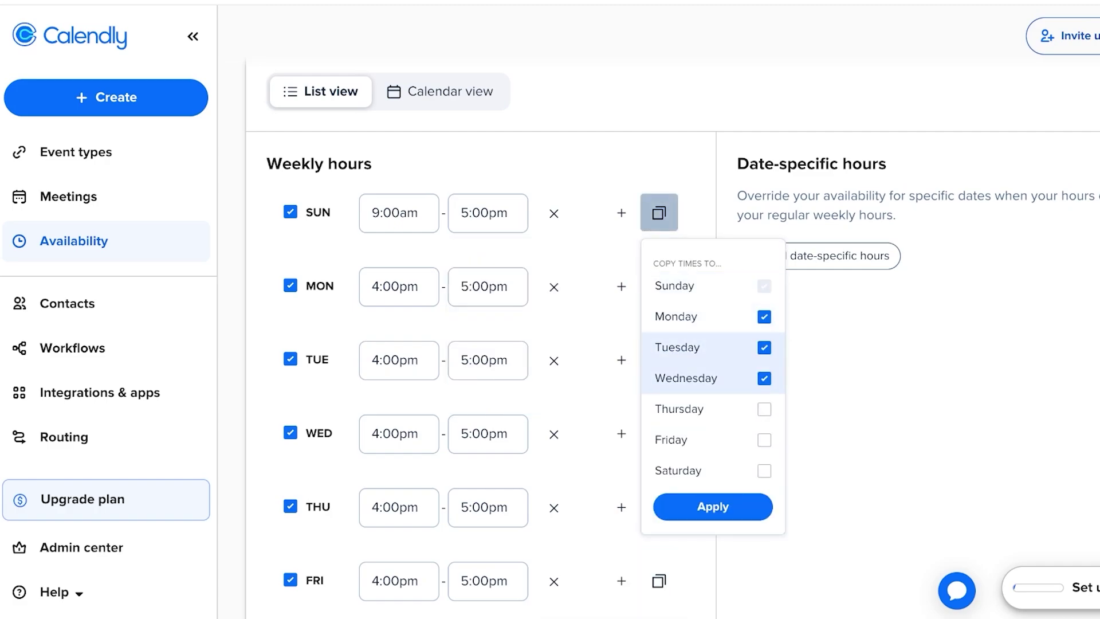
pyautogui.click(764, 409)
pyautogui.click(763, 440)
pyautogui.click(764, 470)
pyautogui.click(763, 470)
pyautogui.click(763, 440)
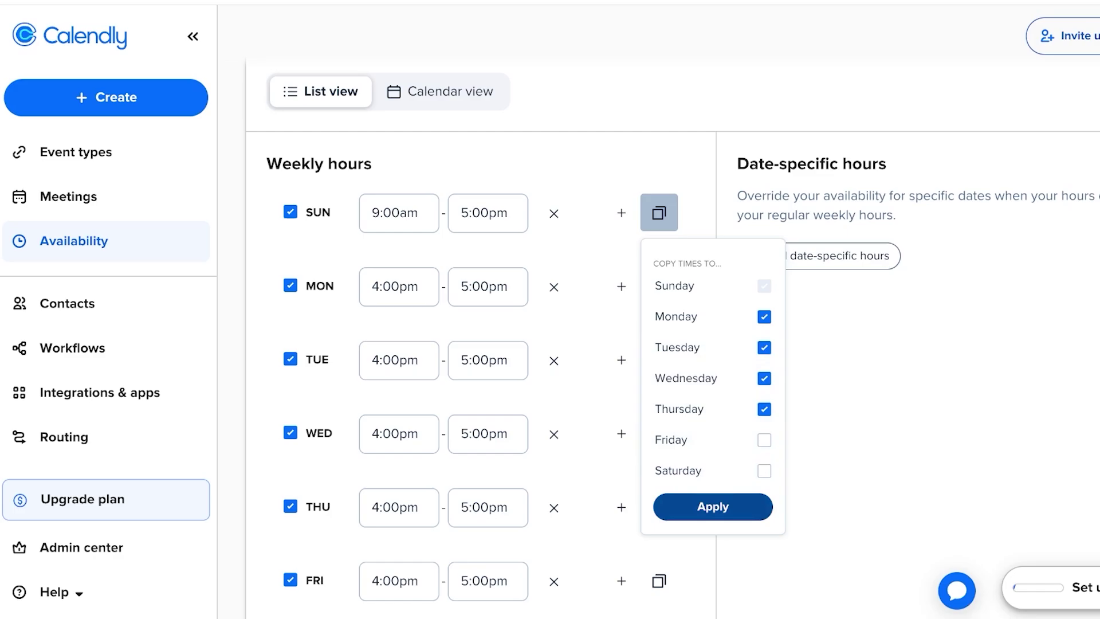
pyautogui.click(713, 506)
pyautogui.scroll(-3, 482, 286)
pyautogui.scroll(5, 481, 287)
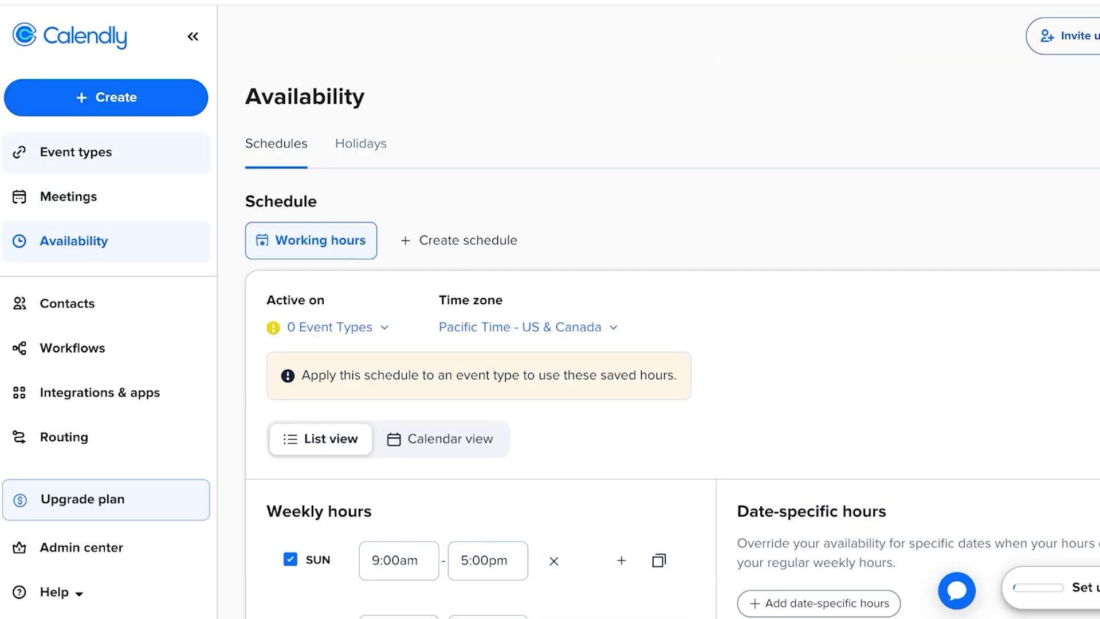
# Create a new One-on-One event type and name it "spencer style consultation"
pyautogui.click(106, 98)
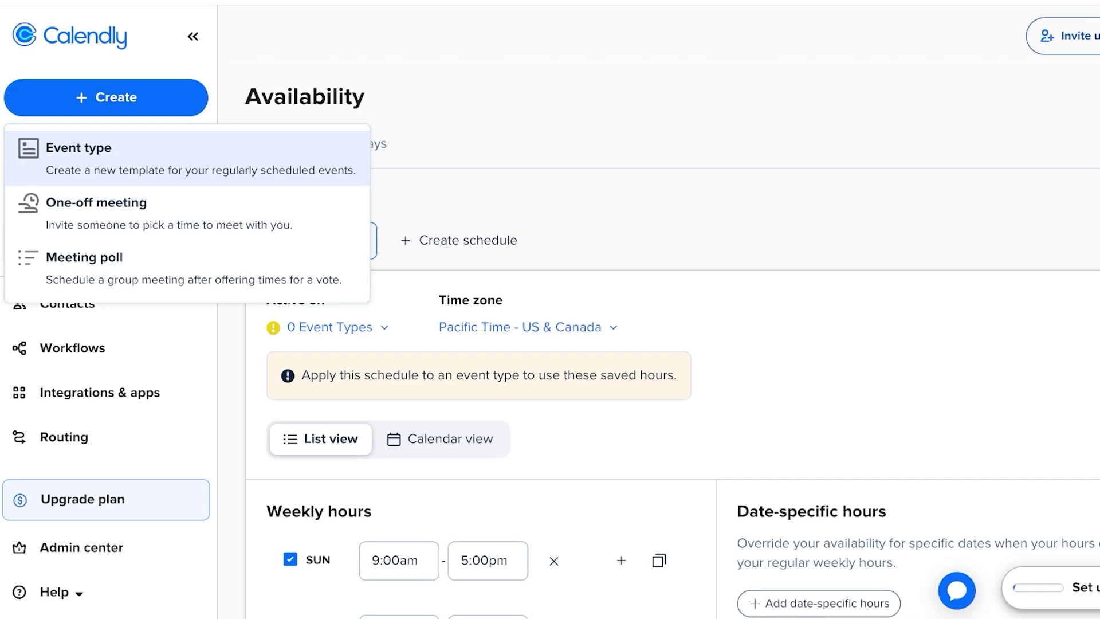
pyautogui.click(114, 157)
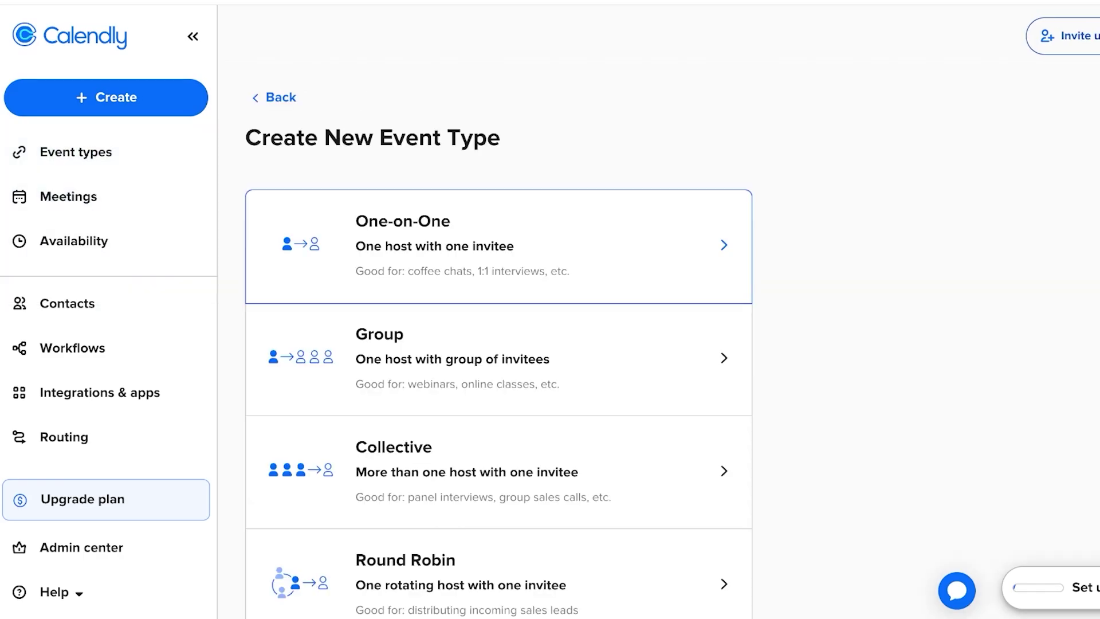
pyautogui.click(497, 246)
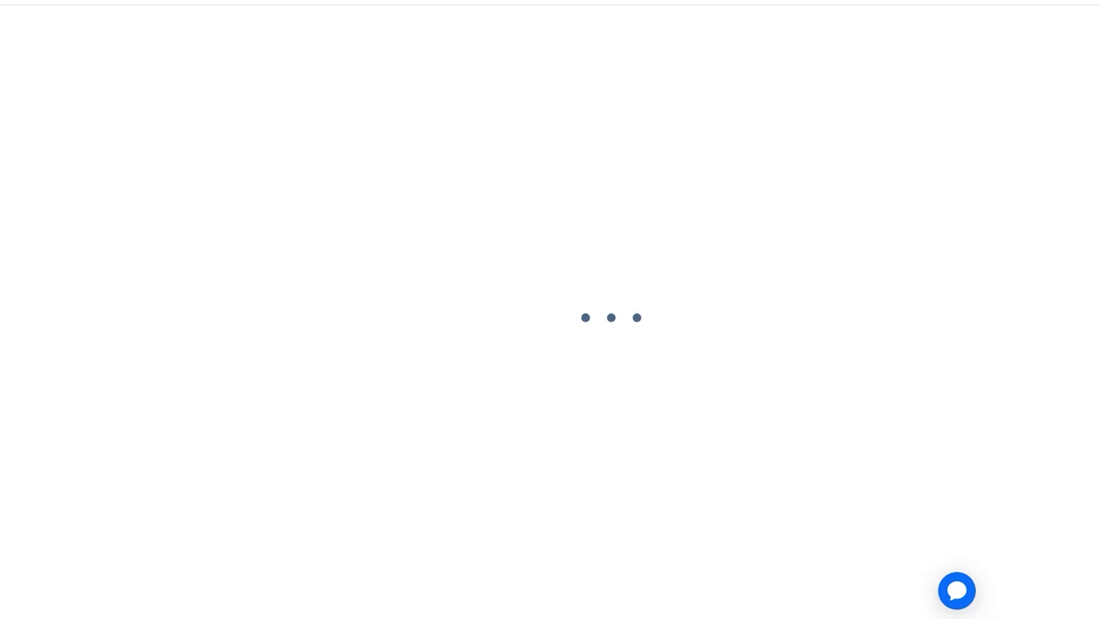
pyautogui.click(92, 173)
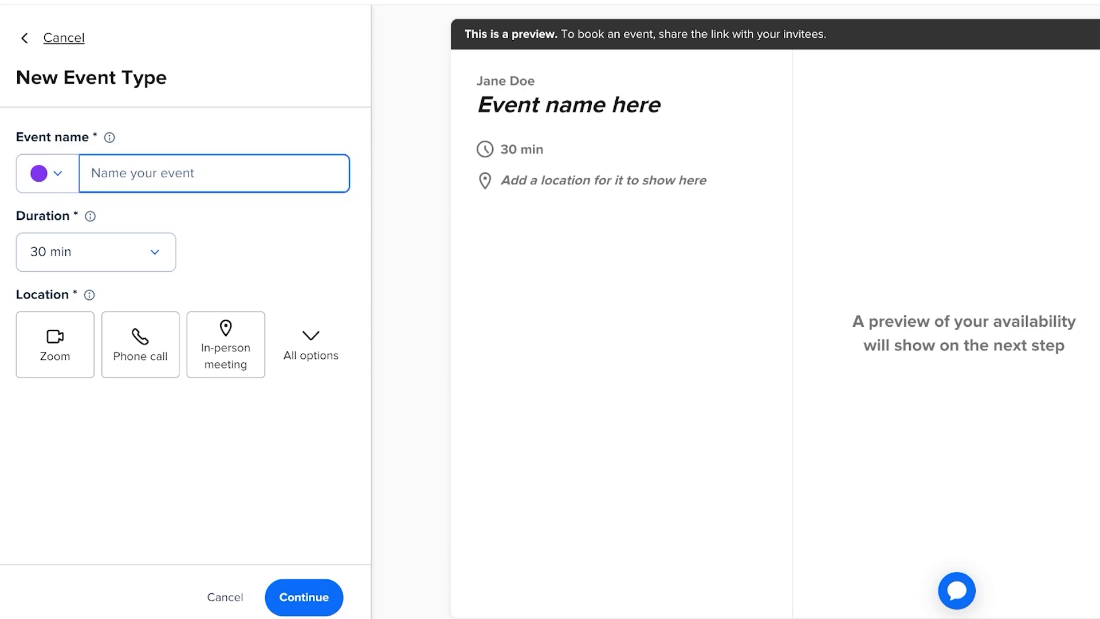
pyautogui.write('spencer style')
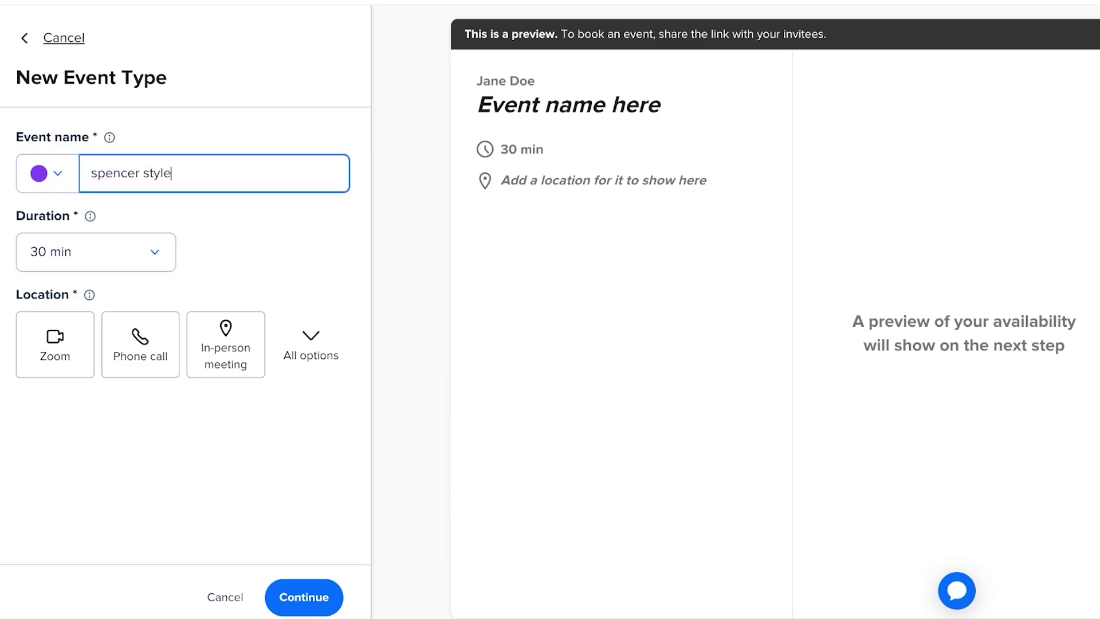
pyautogui.write(' consultation')
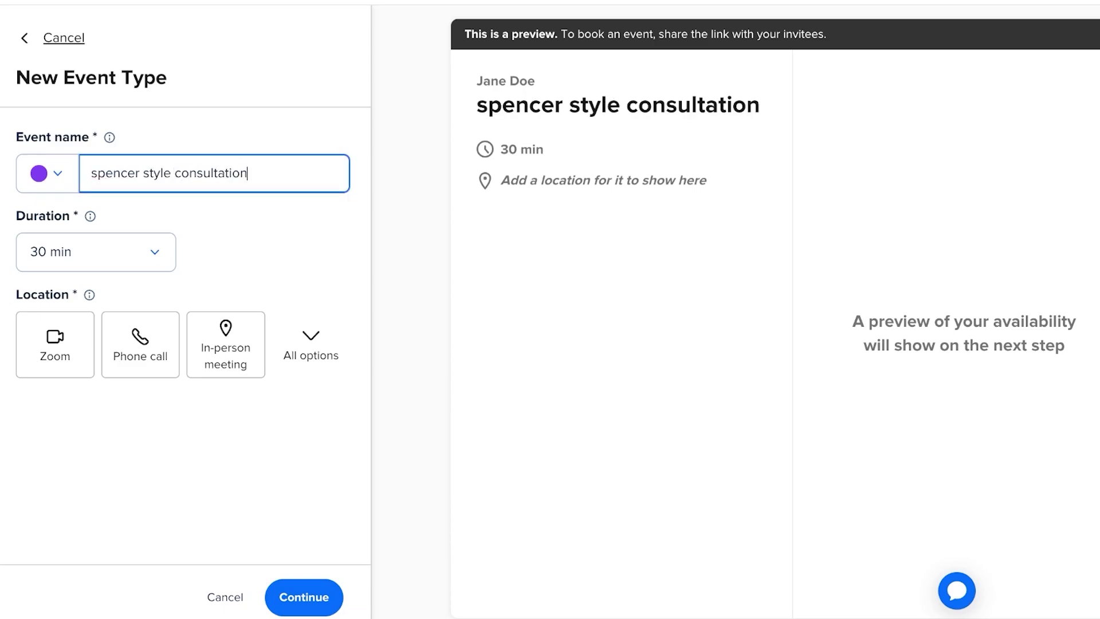
# Set the event's duration to 60 min and continue without a location to create the event type
pyautogui.click(96, 252)
pyautogui.click(57, 402)
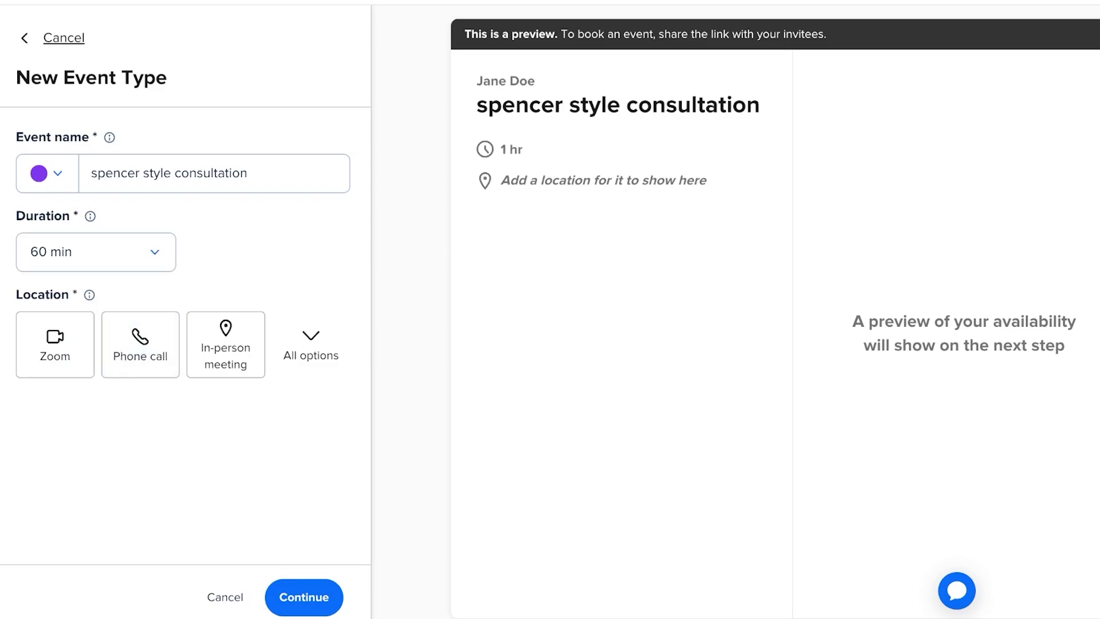
pyautogui.click(304, 597)
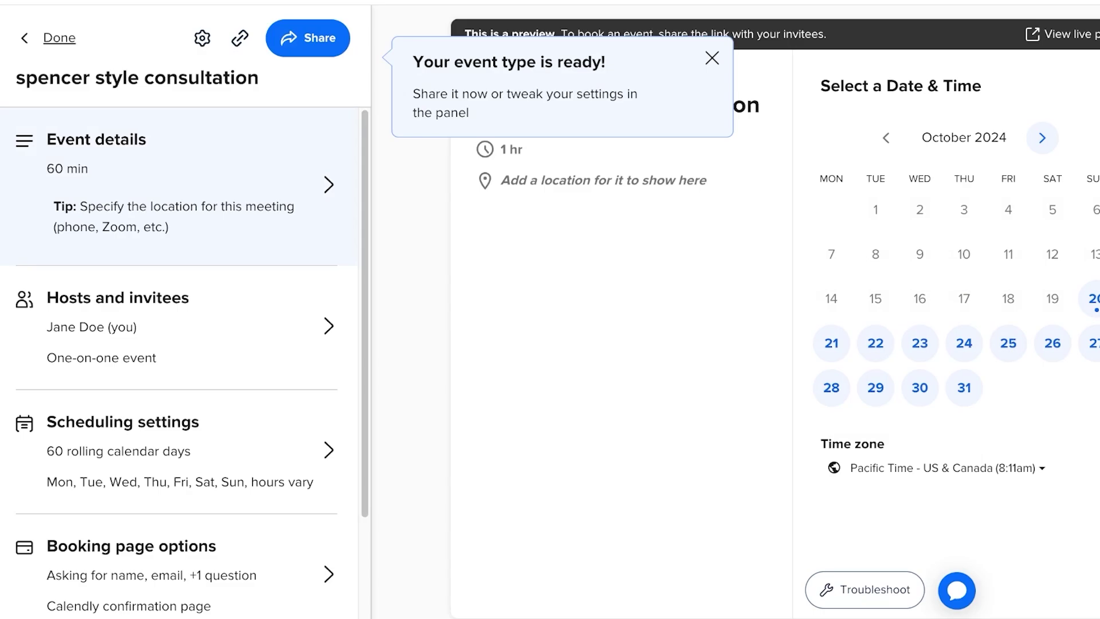
# Open the sharing options of the spencer style consultation event and copy its Inline Embed code for a website
pyautogui.click(240, 38)
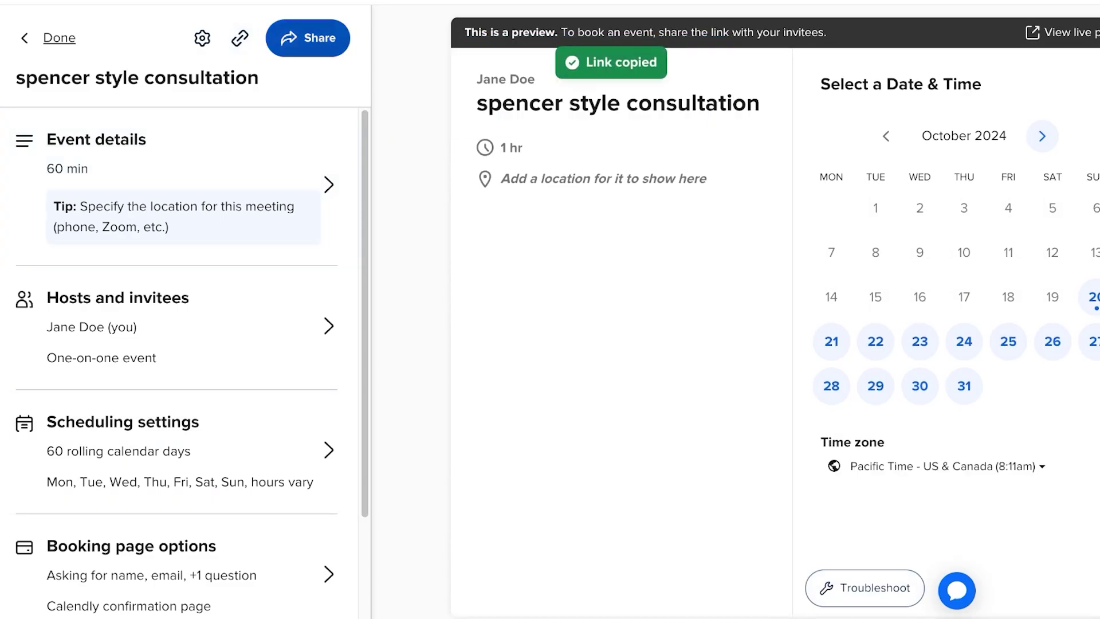
pyautogui.click(202, 38)
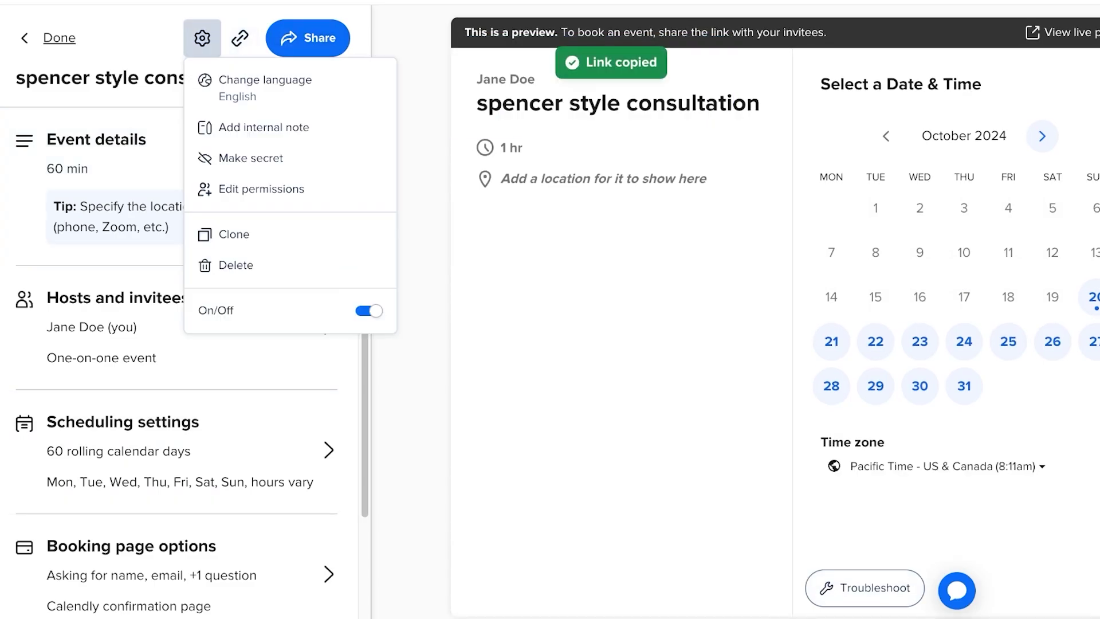
pyautogui.click(307, 38)
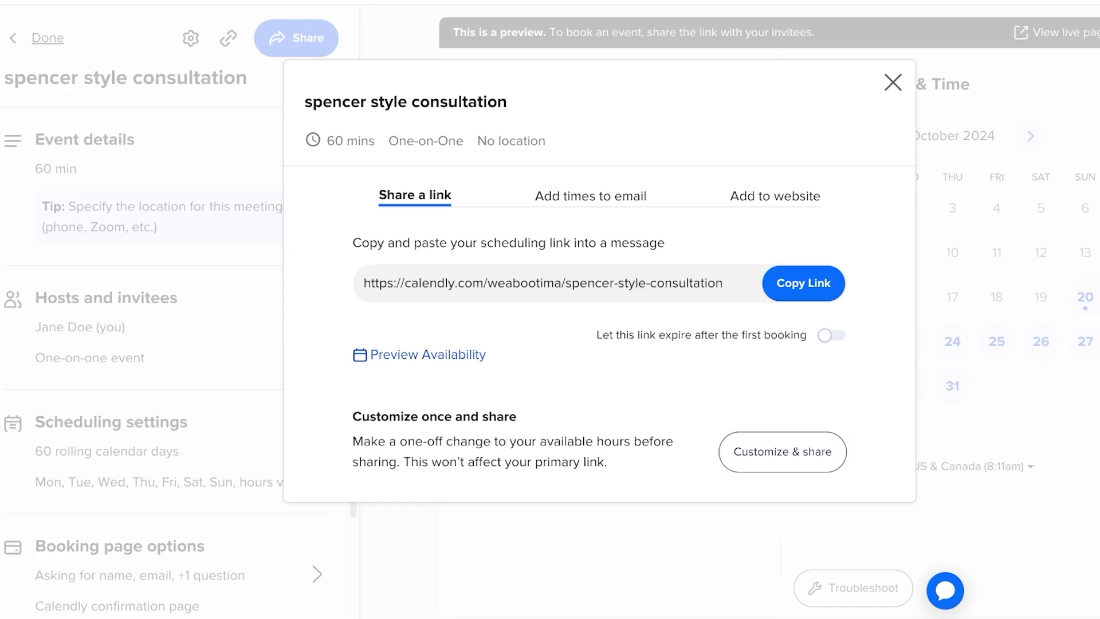
pyautogui.click(786, 195)
pyautogui.scroll(-2, 610, 343)
pyautogui.scroll(-1, 560, 312)
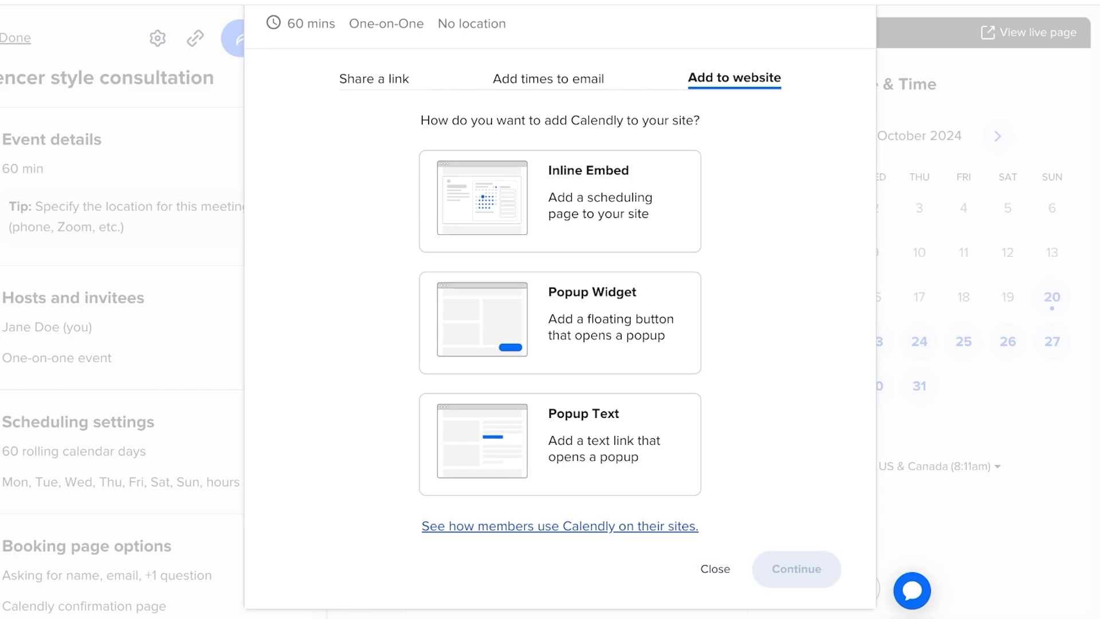
pyautogui.click(560, 201)
pyautogui.click(796, 568)
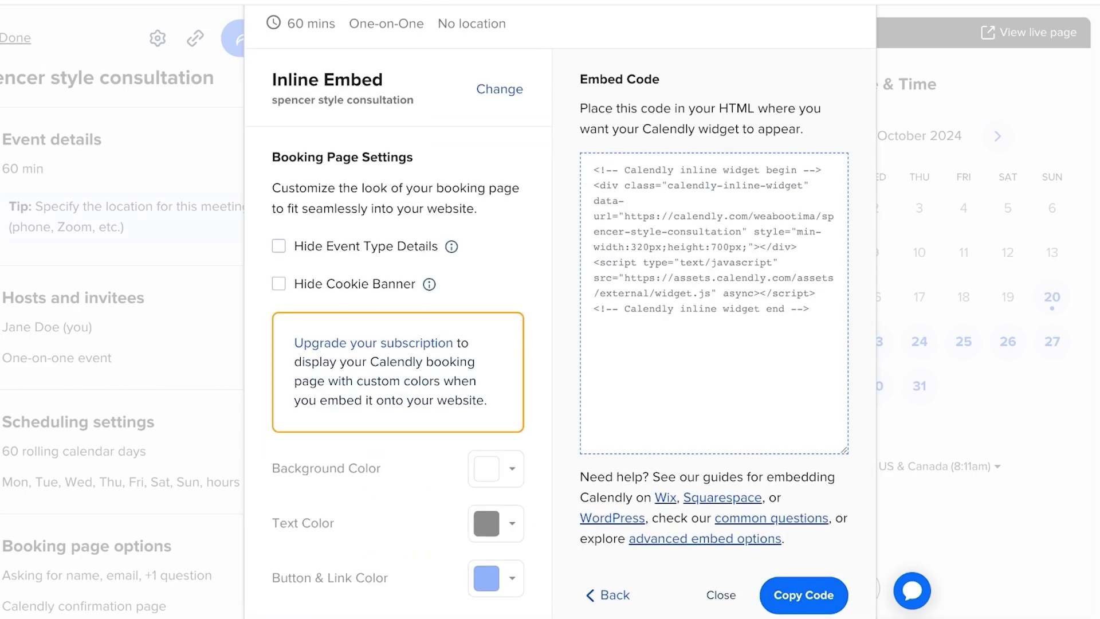
pyautogui.click(803, 595)
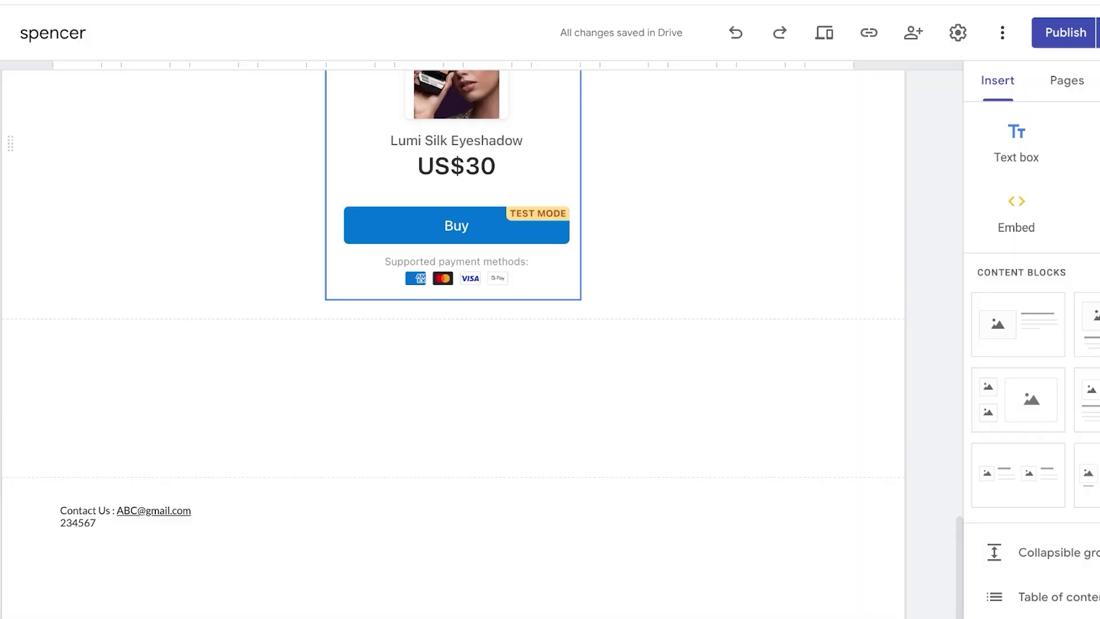
# Switch to the spencer site in Google Sites, embed the copied Calendly code above the sample images and stretch it across the content width
pyautogui.scroll(8, 452, 332)
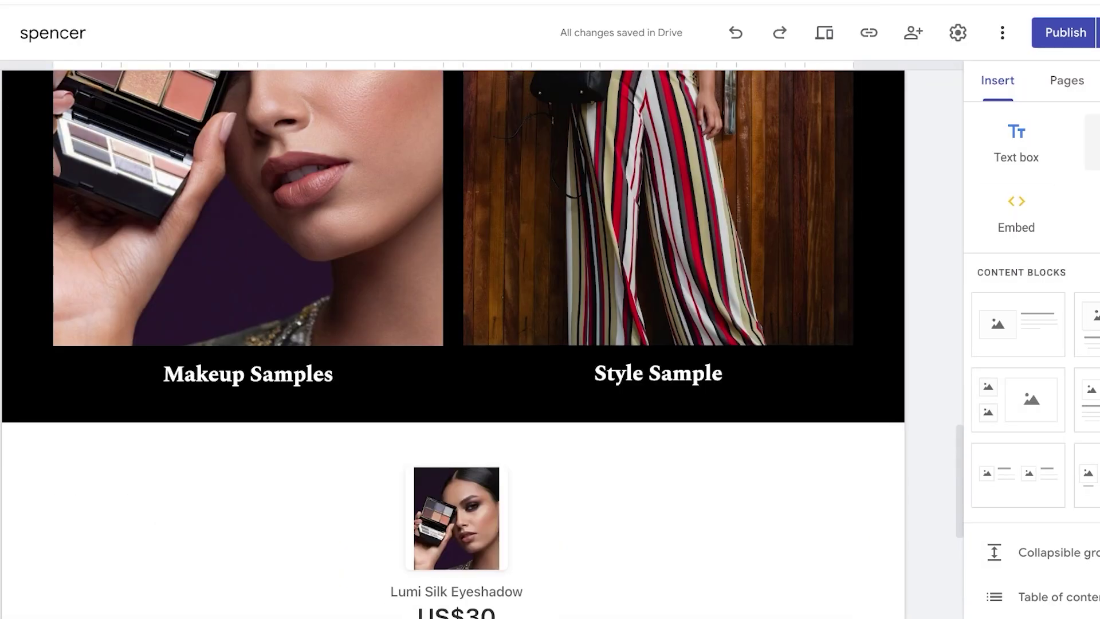
pyautogui.click(1015, 213)
pyautogui.click(437, 244)
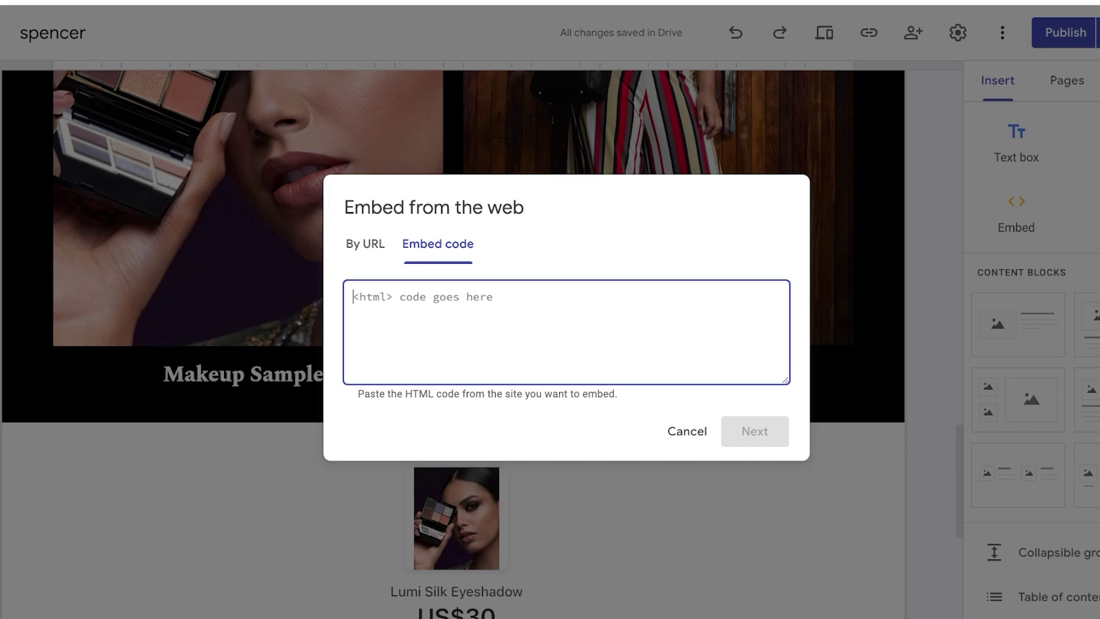
pyautogui.hotkey('ctrl', 'v')
pyautogui.click(755, 430)
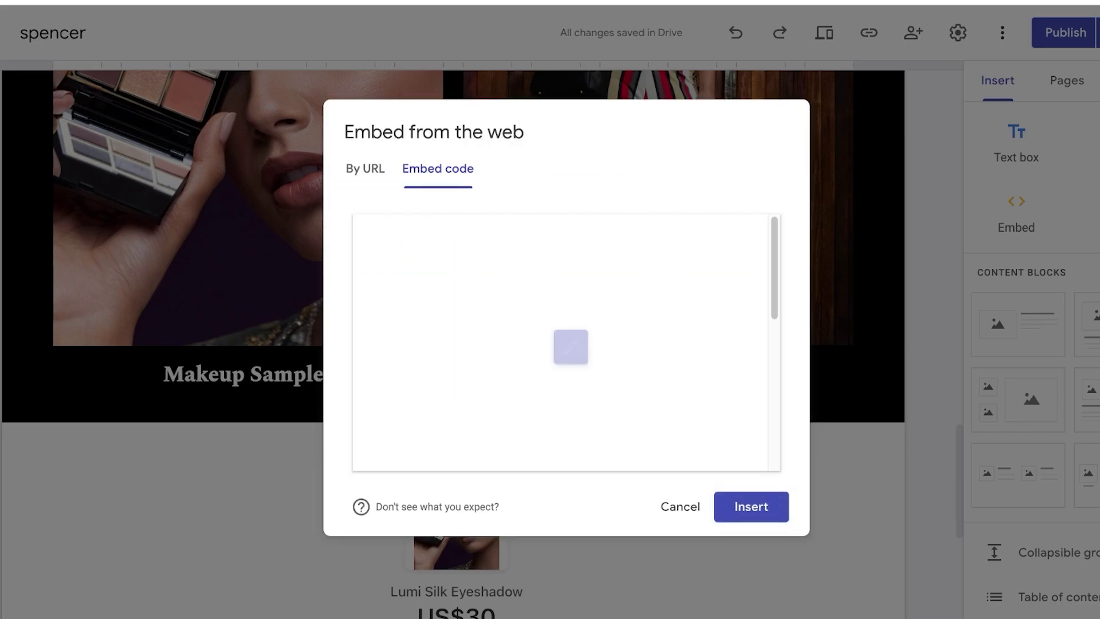
pyautogui.click(751, 506)
pyautogui.moveTo(343, 372); pyautogui.dragTo(568, 370)
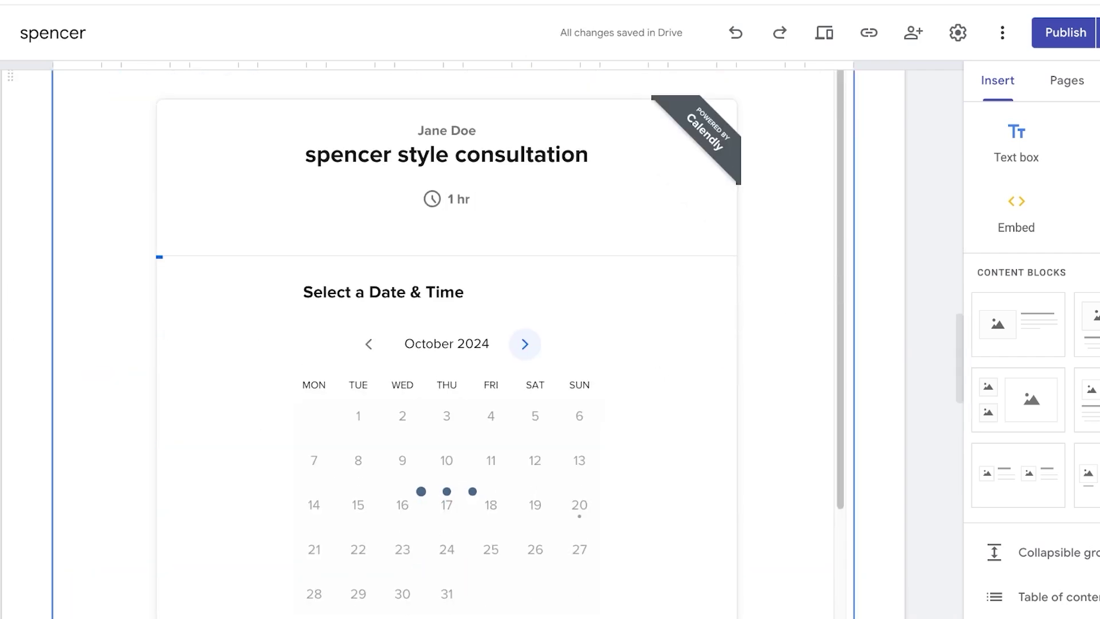
# Look over the embedded Calendly widget, Google Calendar schedule and booking form on the page
pyautogui.scroll(1, 452, 343)
pyautogui.scroll(-3, 453, 344)
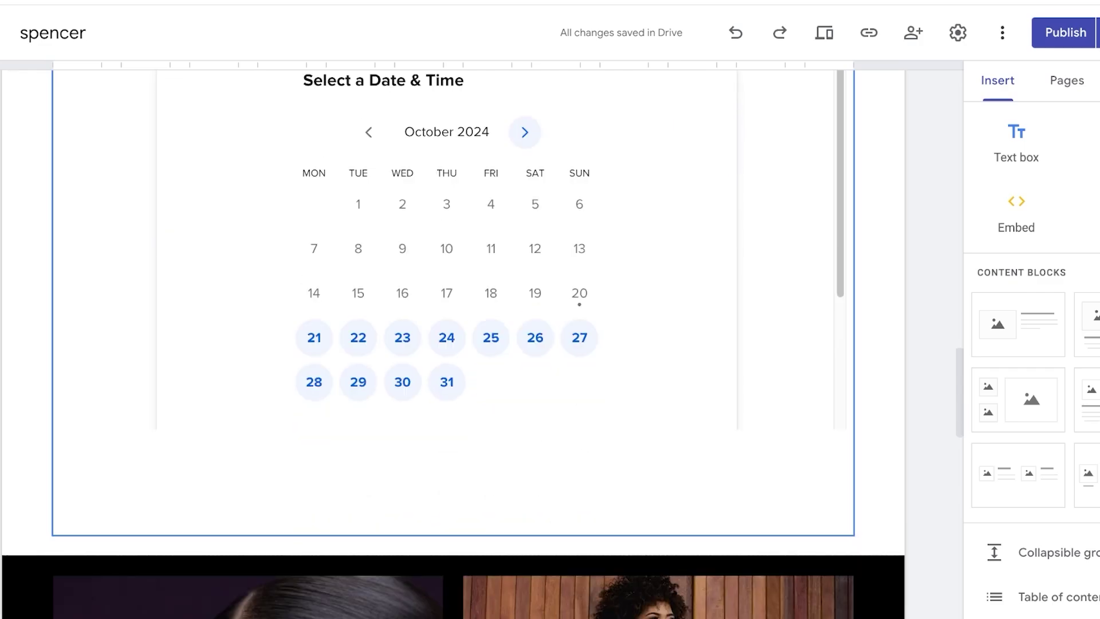
pyautogui.scroll(12, 452, 344)
pyautogui.scroll(-3, 452, 344)
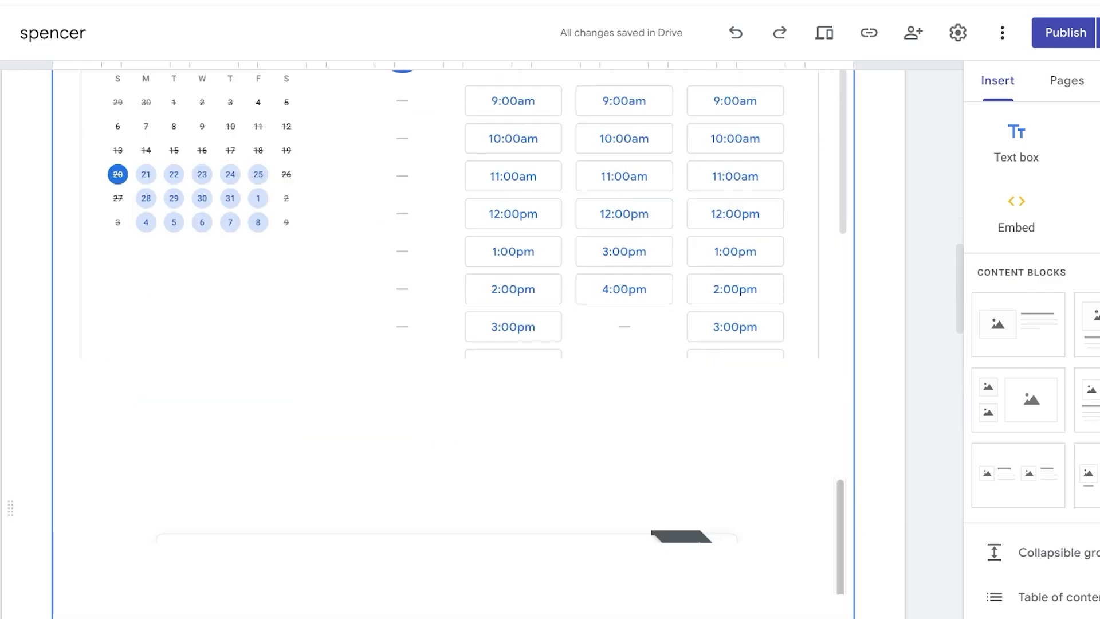
pyautogui.scroll(10, 452, 344)
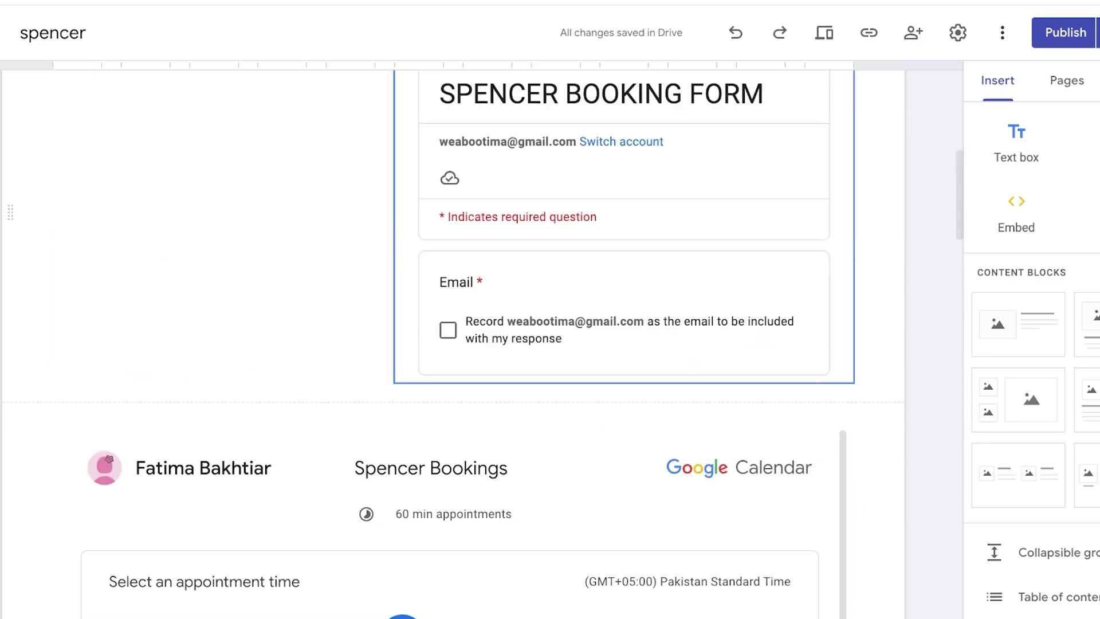
pyautogui.scroll(-13, 452, 344)
pyautogui.scroll(15, 453, 344)
pyautogui.scroll(-11, 452, 344)
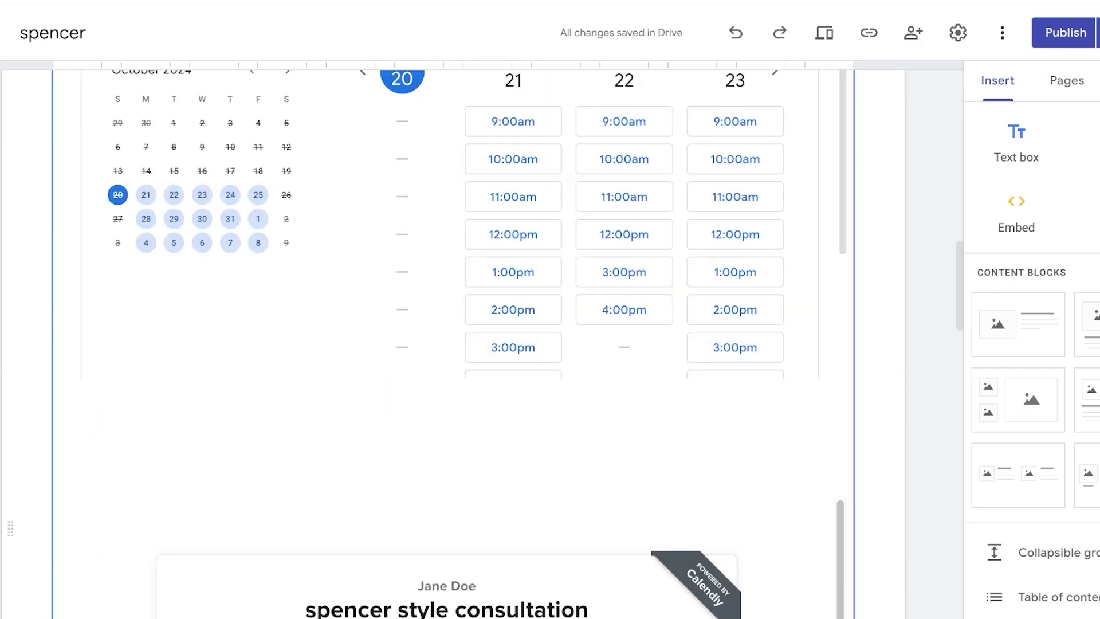
pyautogui.scroll(8, 453, 344)
pyautogui.scroll(1, 453, 343)
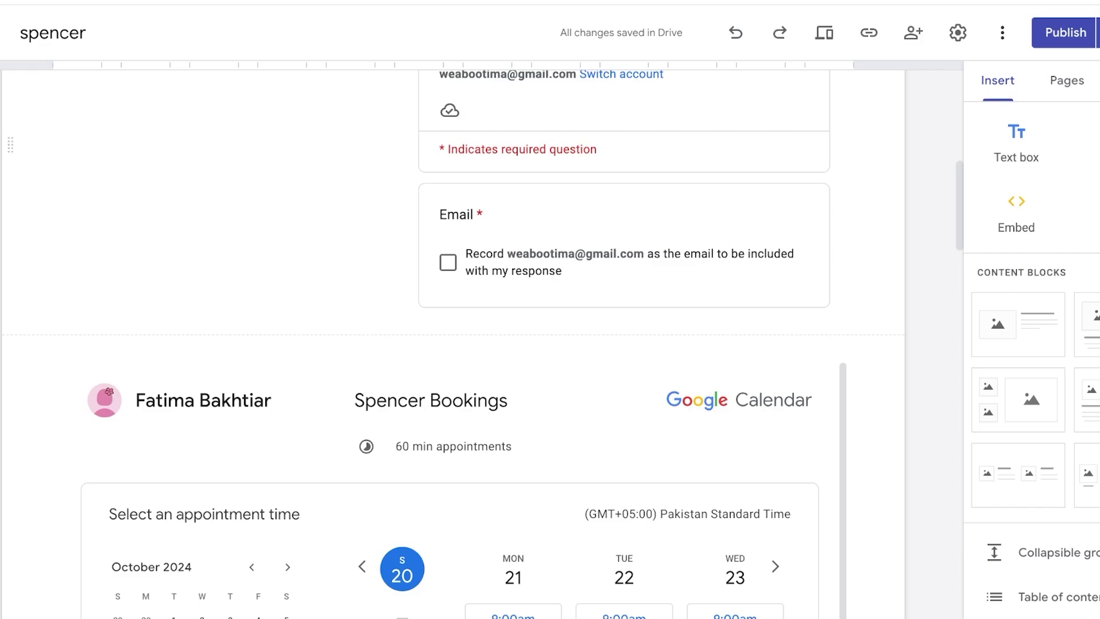
# Start inserting a button on the site and give it the scheduling link copied from the spencer style consultation event in Calendly
pyautogui.scroll(-5, 1045, 216)
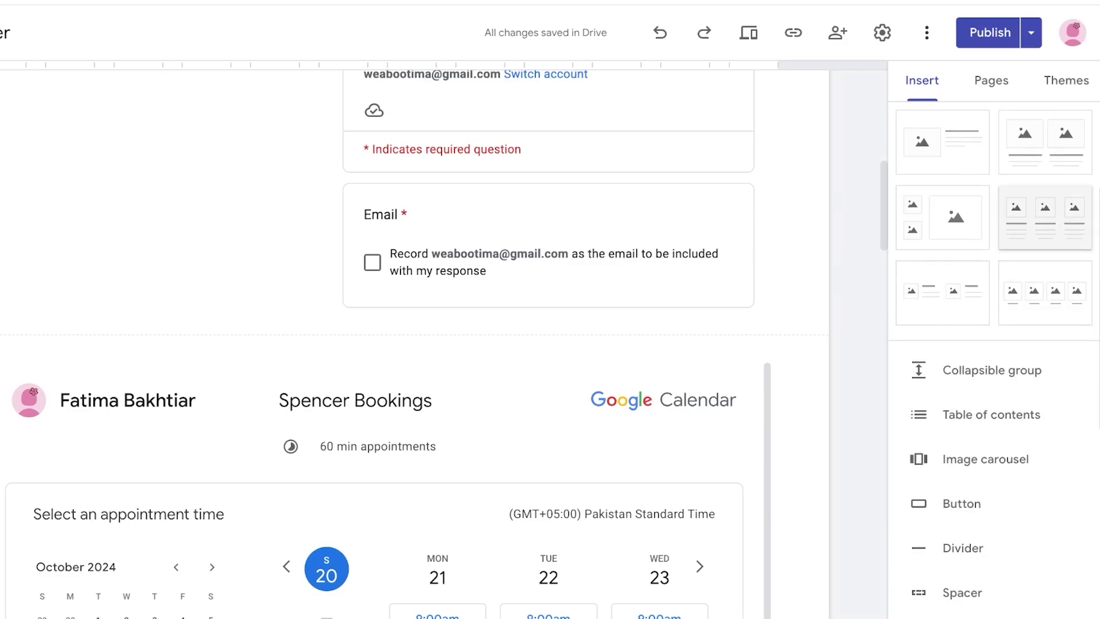
pyautogui.click(1037, 373)
pyautogui.click(322, 348)
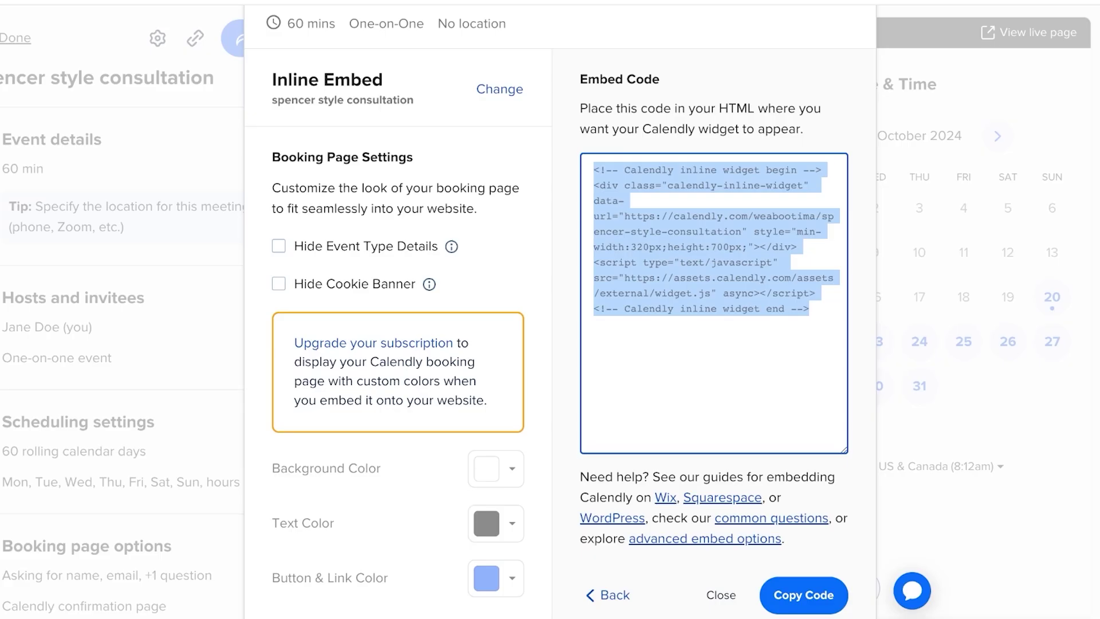
pyautogui.click(721, 595)
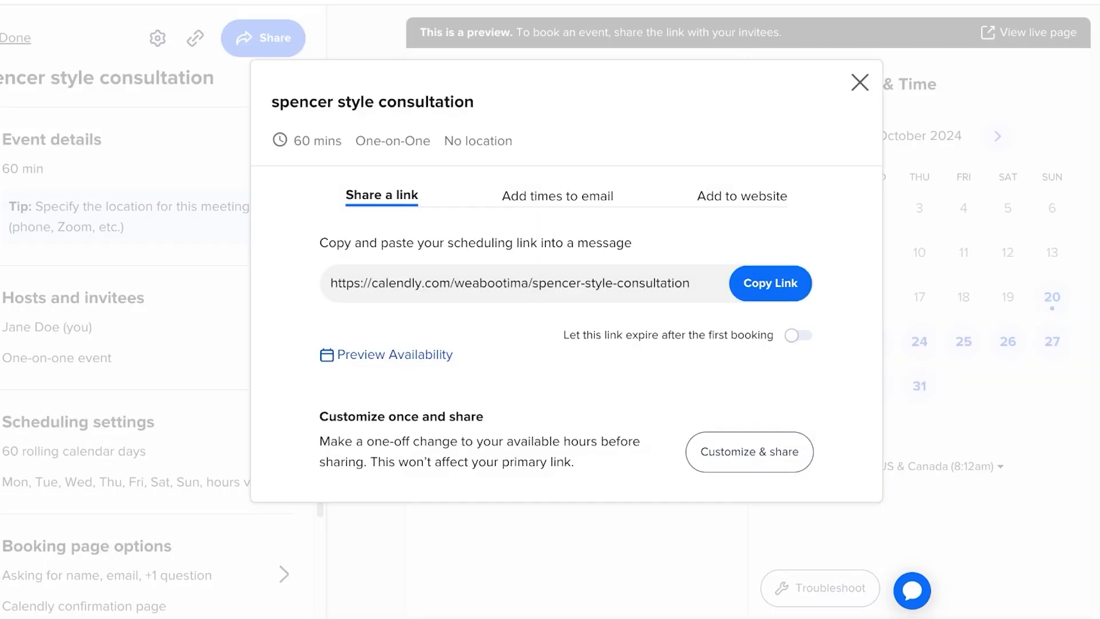
pyautogui.click(770, 283)
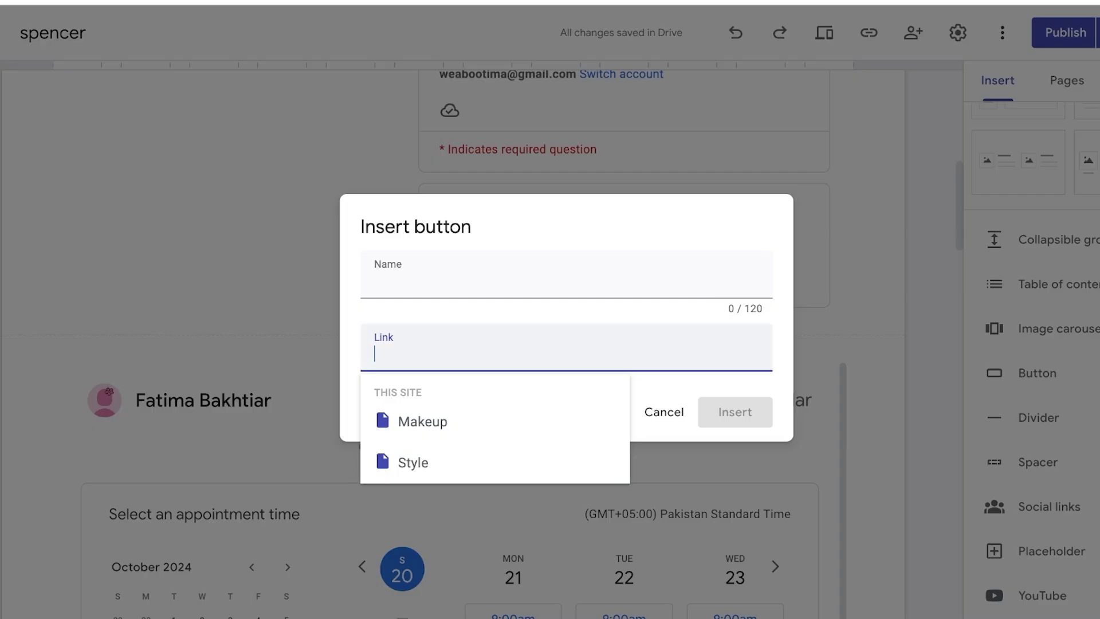
pyautogui.hotkey('ctrl', 'v')
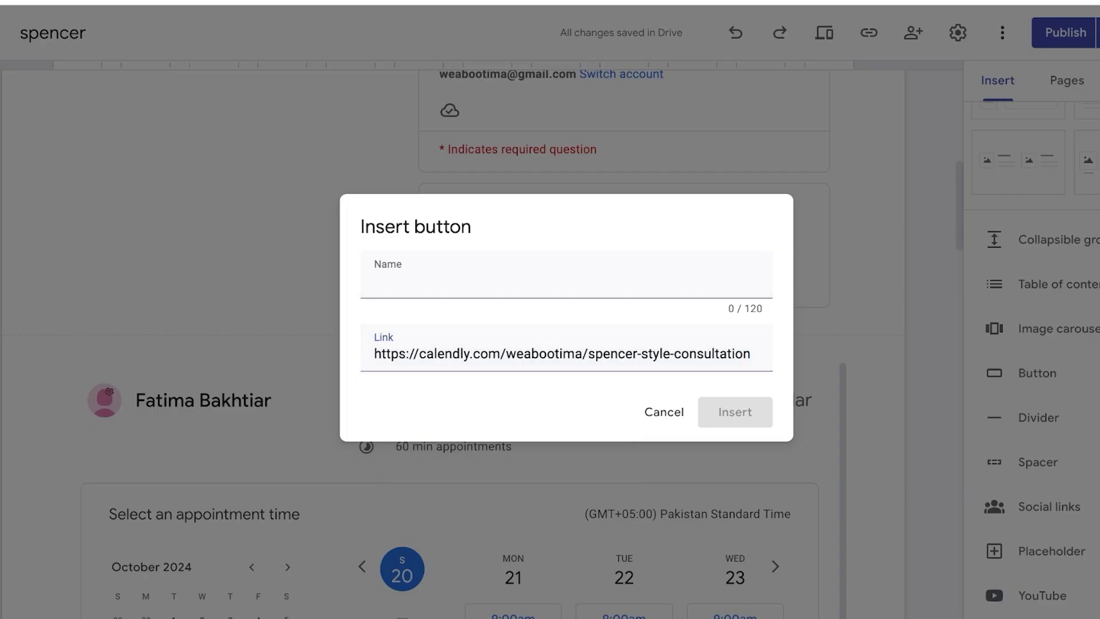